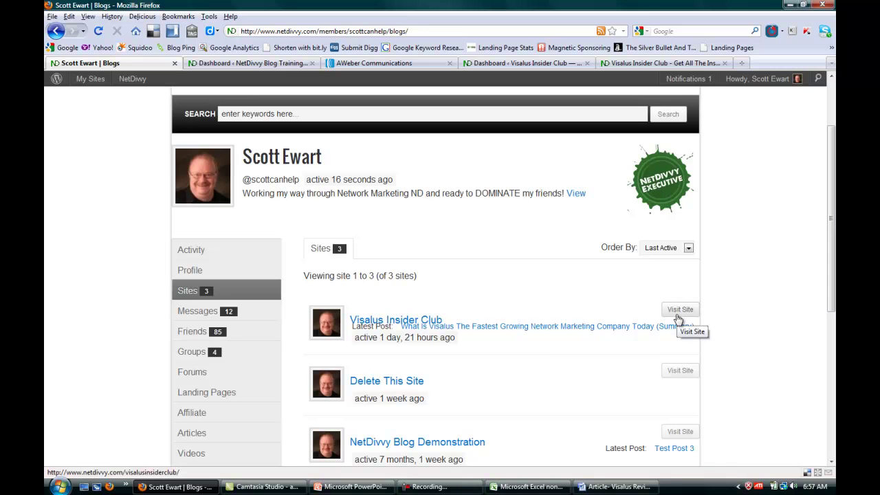
Step: Examine the Visalus Insider Club home page and the posts in its Visalus Review category
left_click(653, 63)
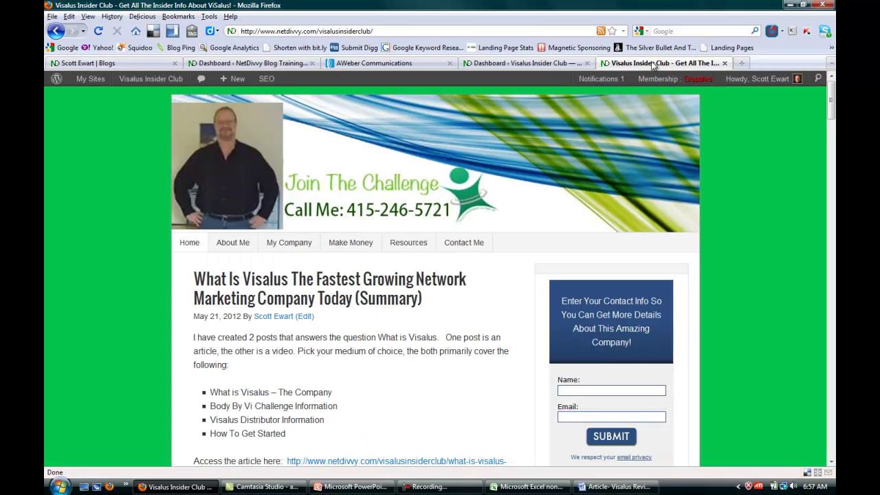
mouse_move(832, 103)
left_mouse_down()
mouse_move(832, 120)
mouse_move(832, 108)
left_mouse_up()
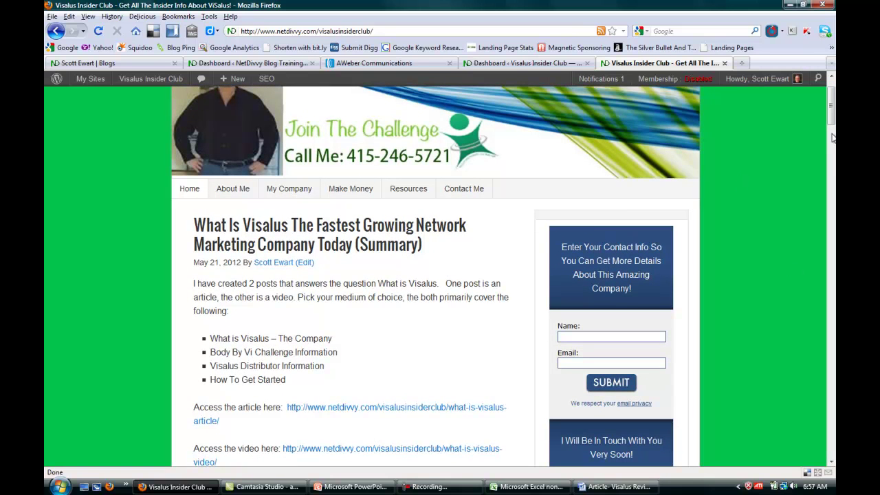
left_click_drag(832, 115, 833, 126)
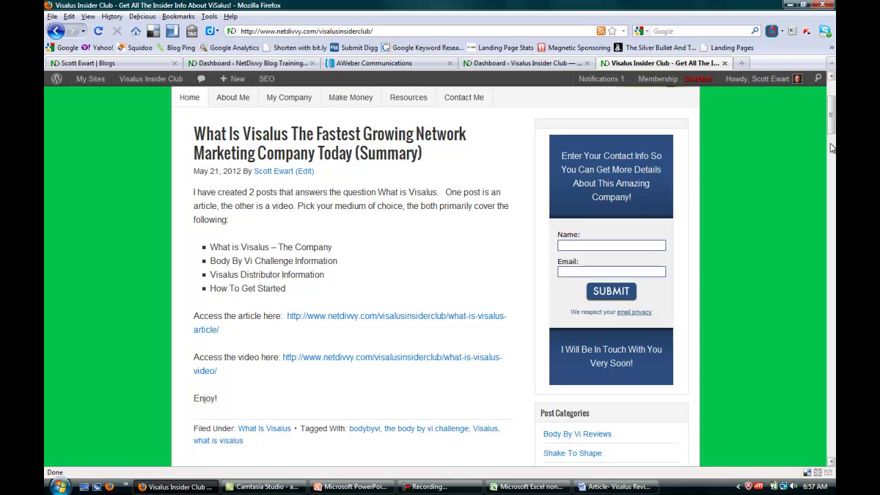
left_click_drag(832, 123, 832, 141)
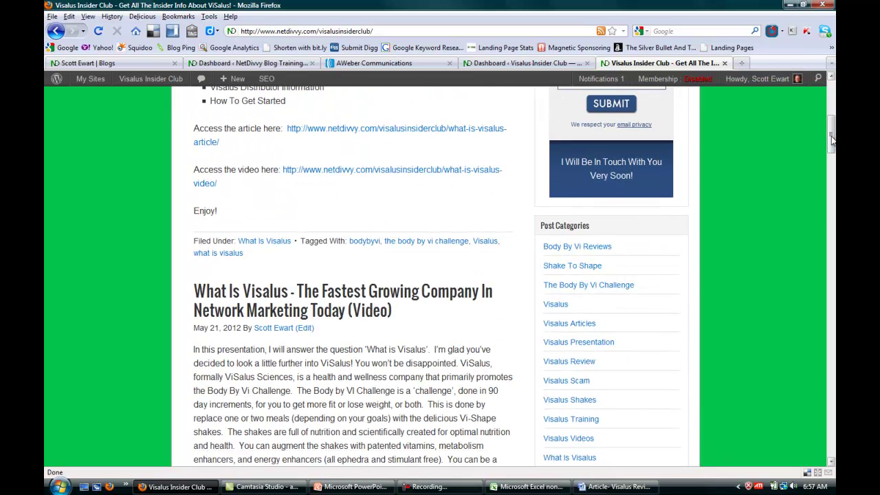
left_click(565, 367)
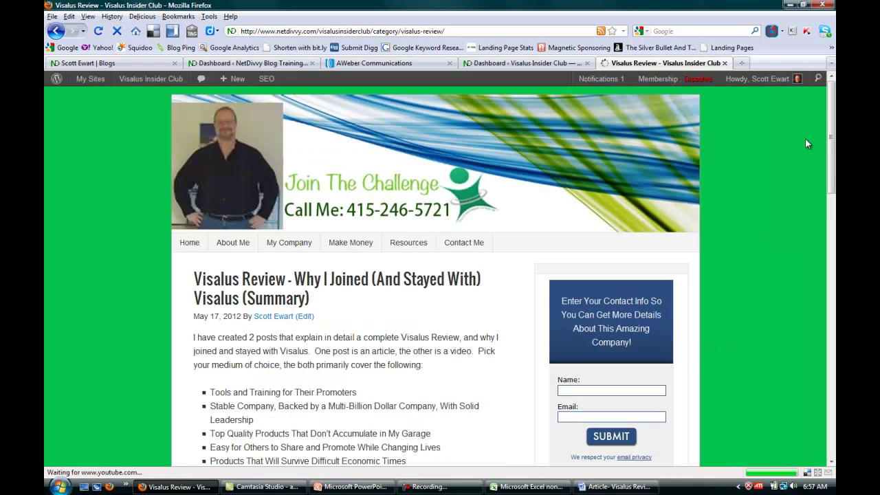
left_click_drag(832, 124, 834, 169)
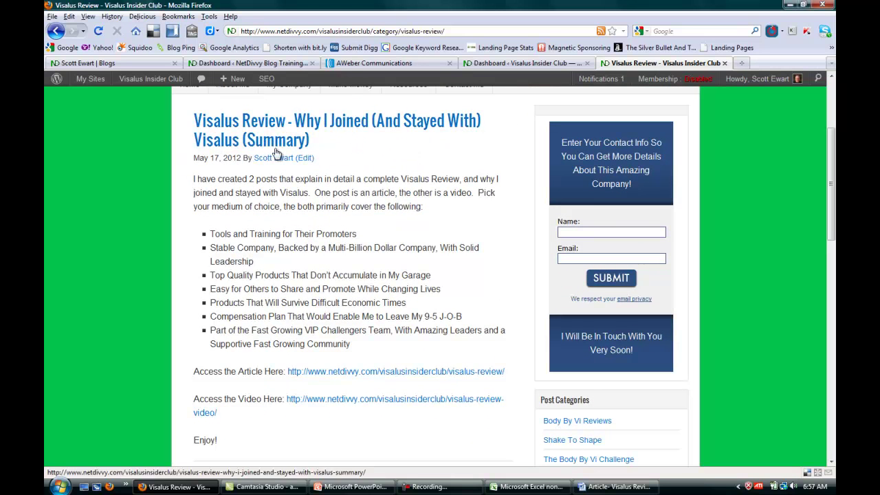
left_click_drag(834, 150, 834, 366)
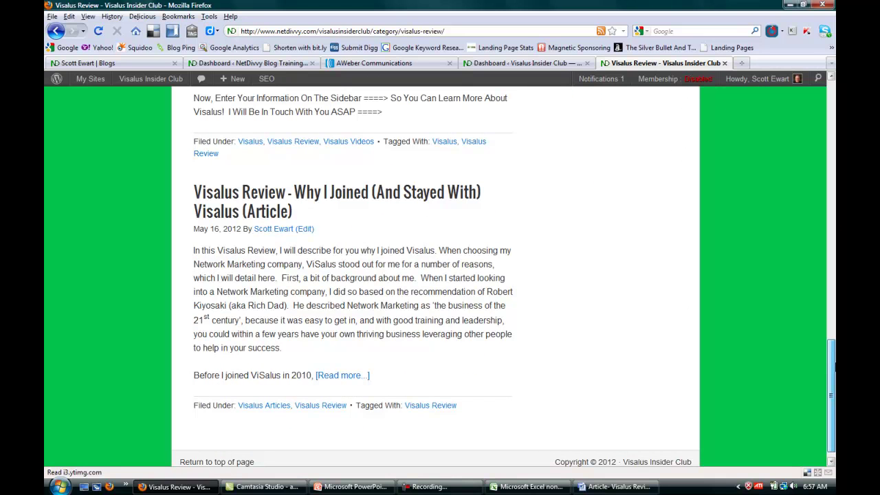
left_click_drag(832, 367, 832, 91)
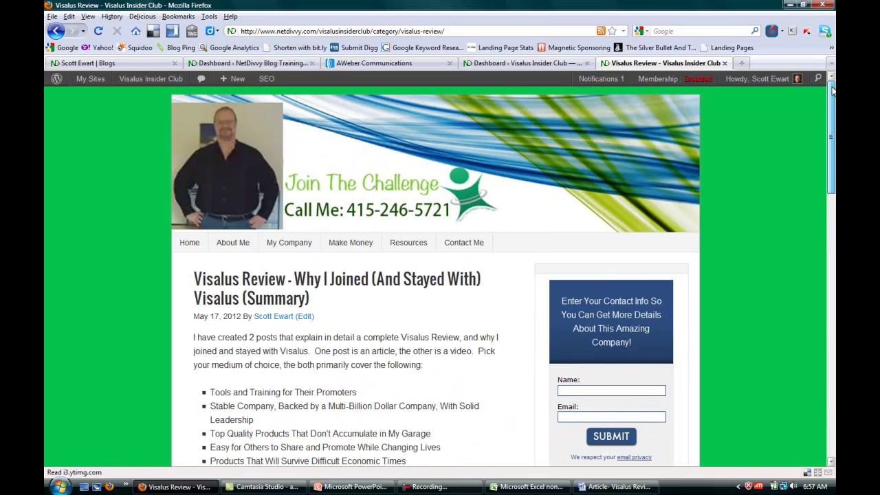
Step: View the blog's About Me, My Company, Make Money, Resources and Contact Me pages and return to its home page
left_click(233, 242)
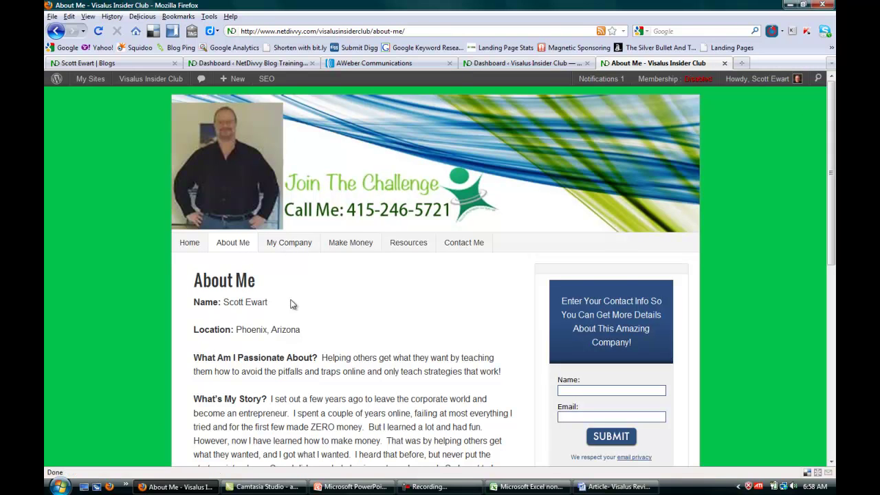
left_click(297, 241)
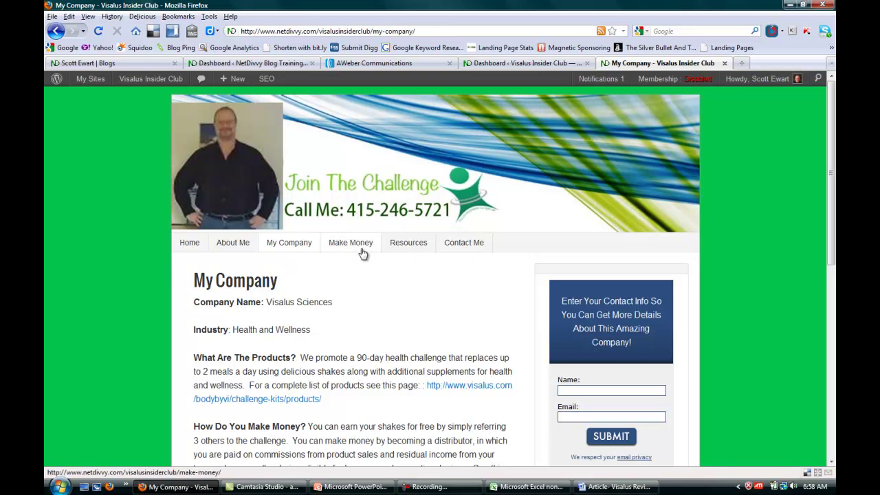
left_click(353, 247)
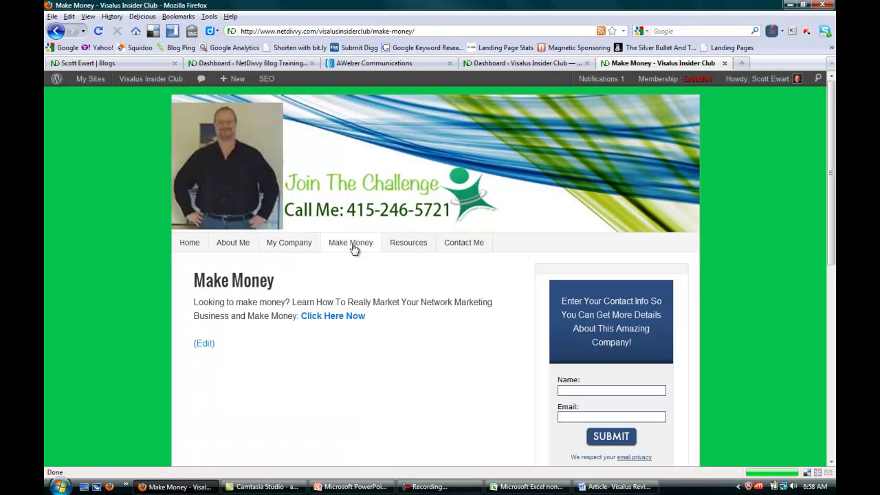
left_click(410, 246)
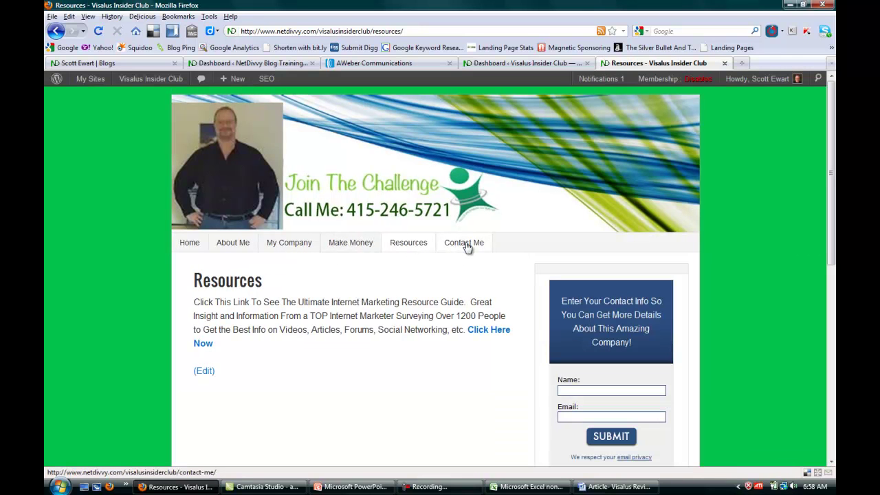
left_click(466, 248)
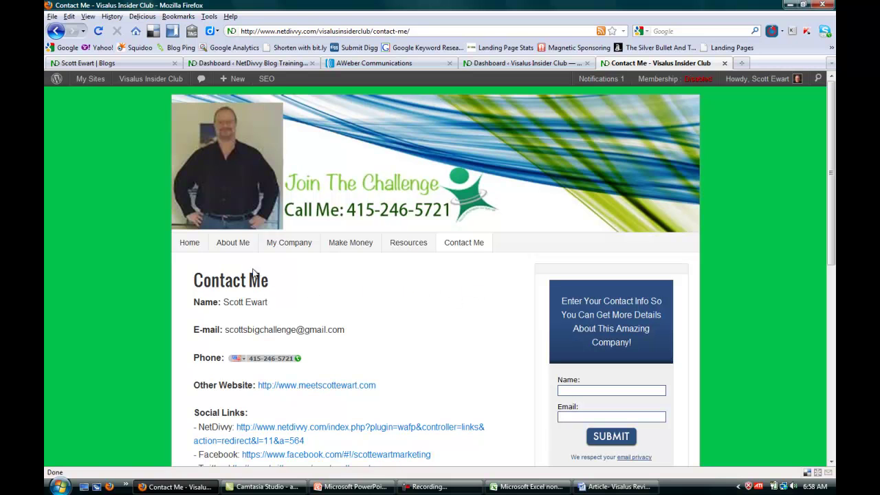
left_click(189, 244)
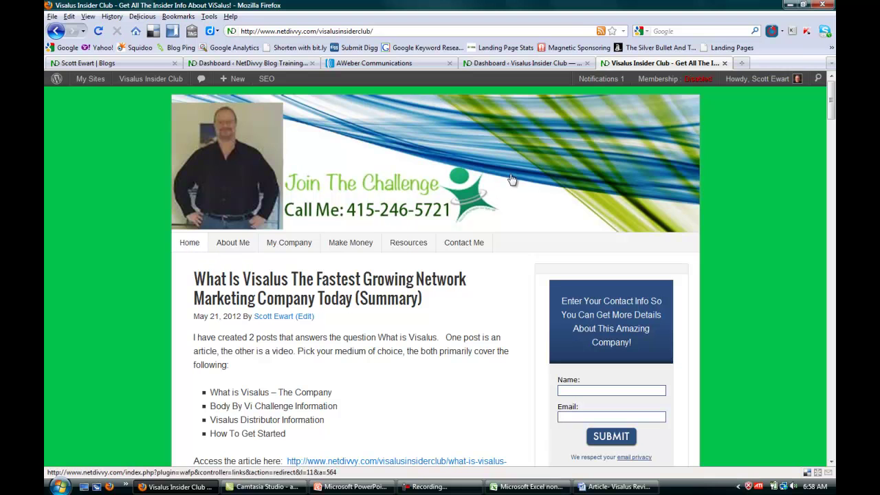
Step: Check the member's sites list and compare the NetDivvy Blog Training Site dashboard with the finished Visalus Insider Club blog
left_click(137, 64)
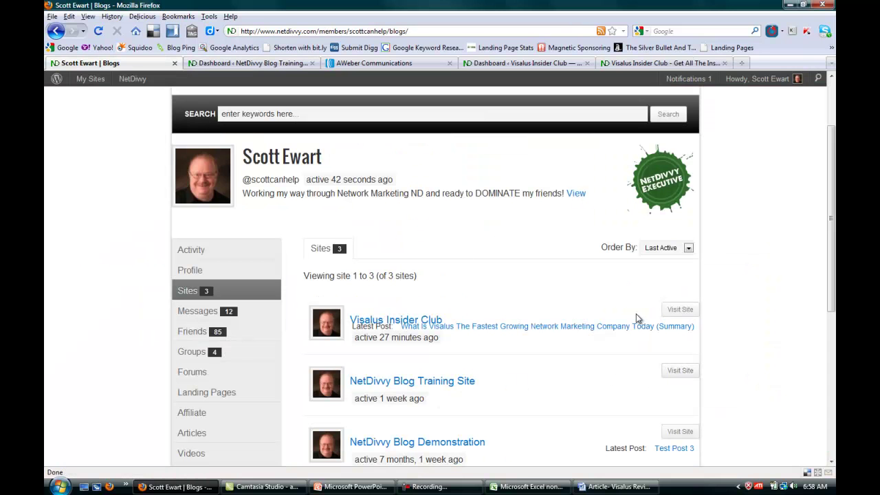
left_click(259, 65)
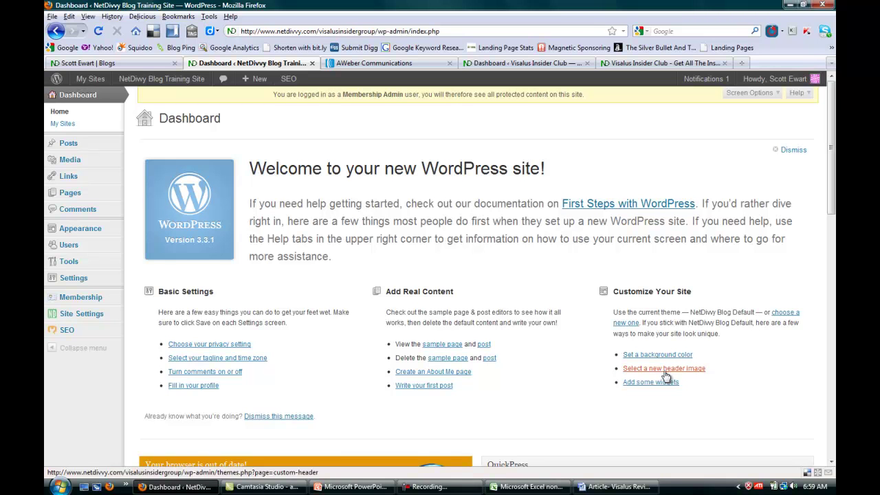
left_click(647, 63)
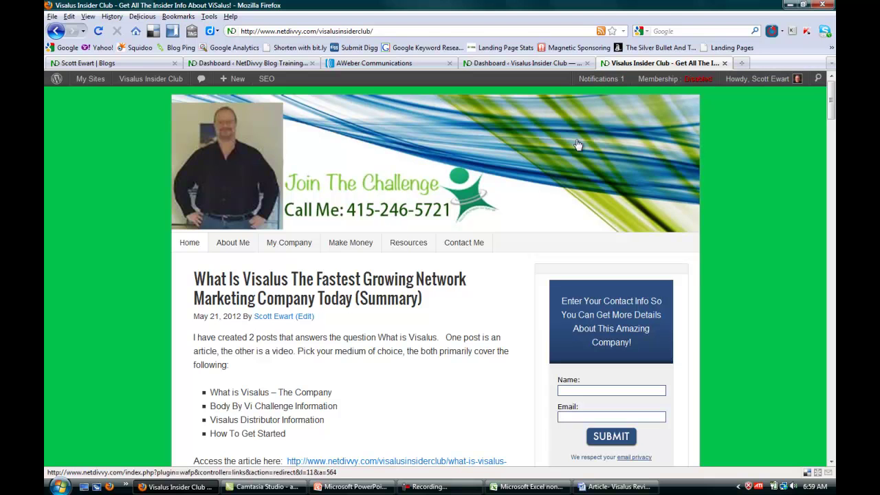
left_click(221, 63)
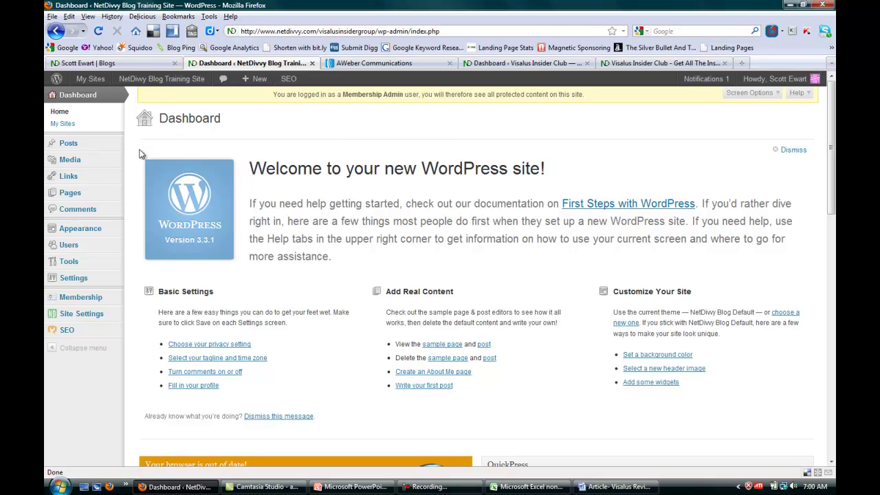
Step: In the training site's post categories, enter Visalus Review as the name of a new category
left_click(69, 145)
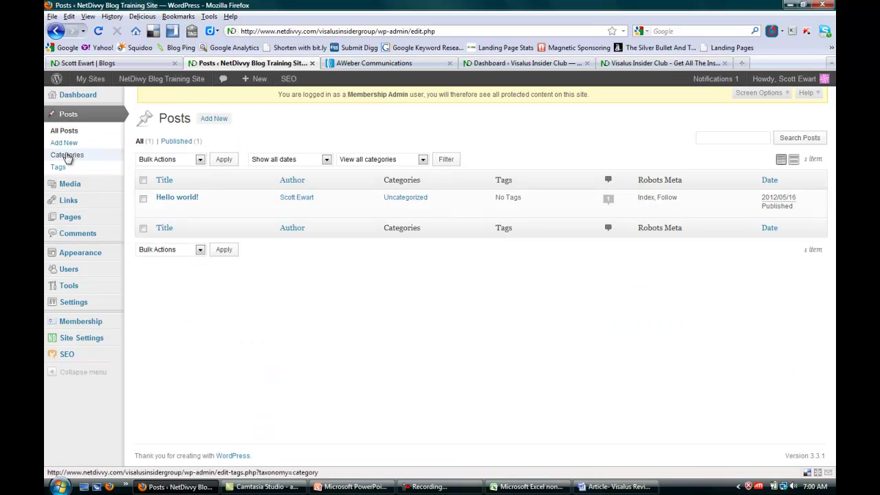
left_click(65, 155)
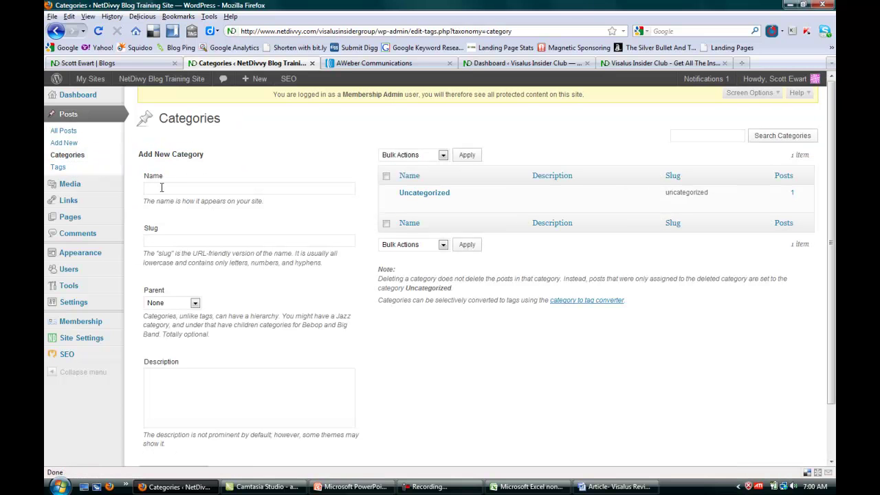
left_click(170, 187)
type("Visal")
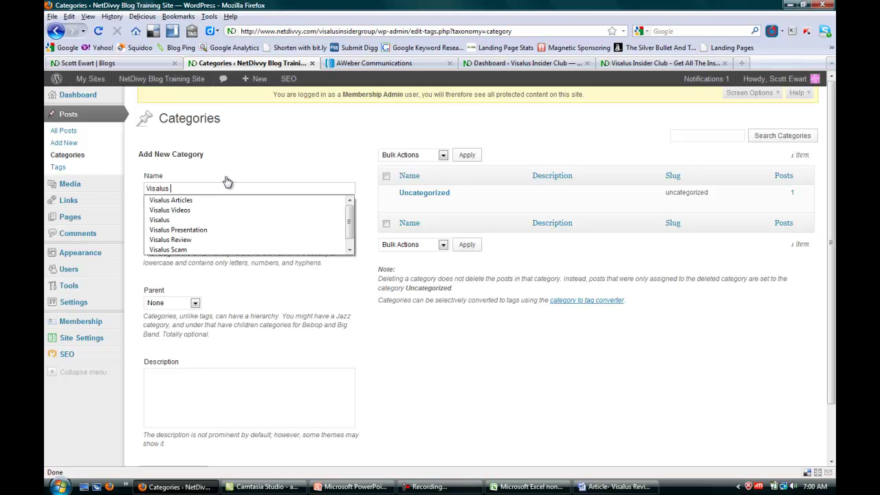
type("us Review")
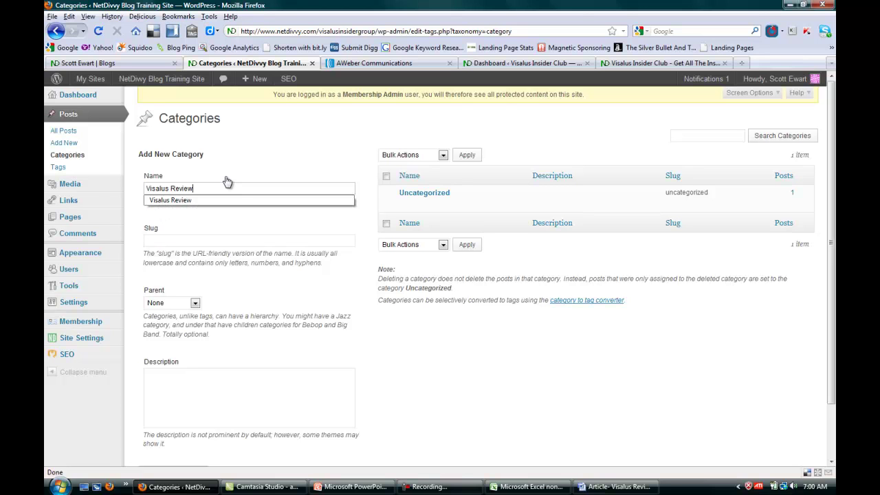
key("Tab")
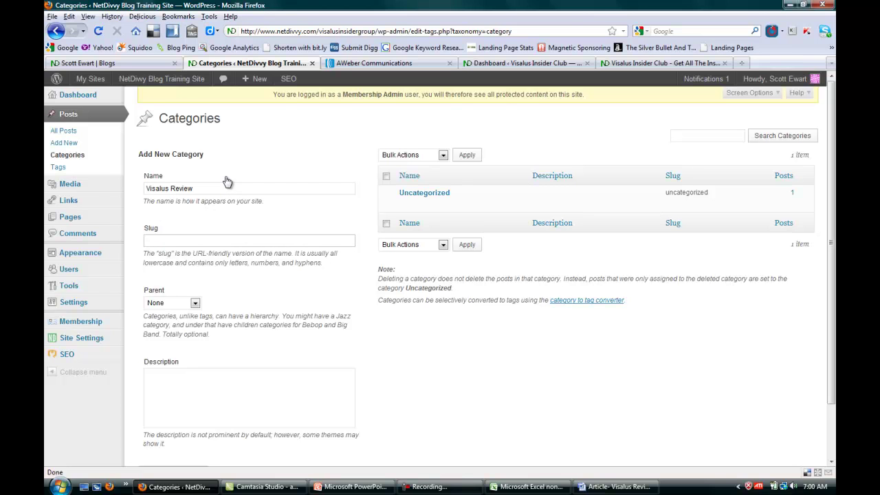
Step: Set the new category's slug to visalus-review
type("visalu")
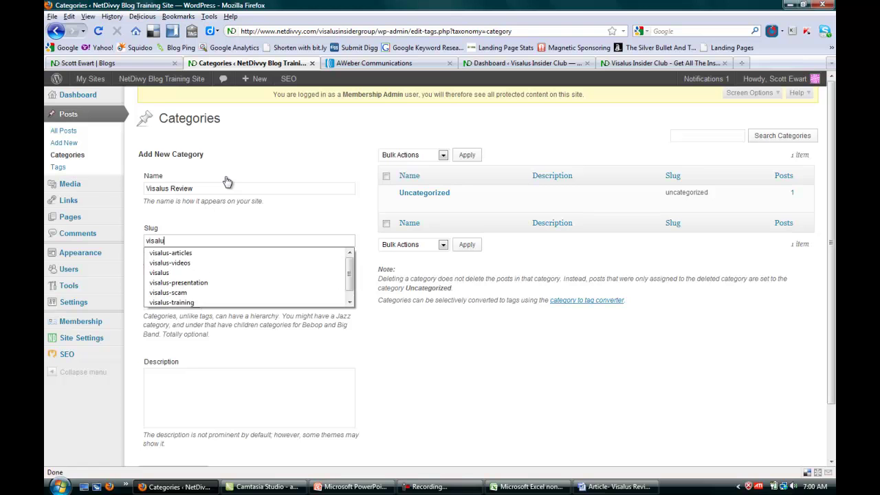
type("s-")
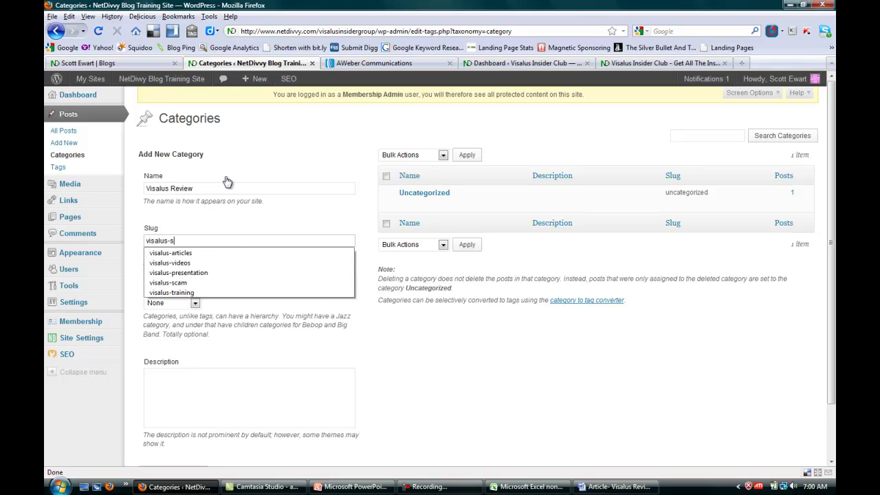
type("slu")
key("BackSpace")
key("BackSpace")
key("BackSpace")
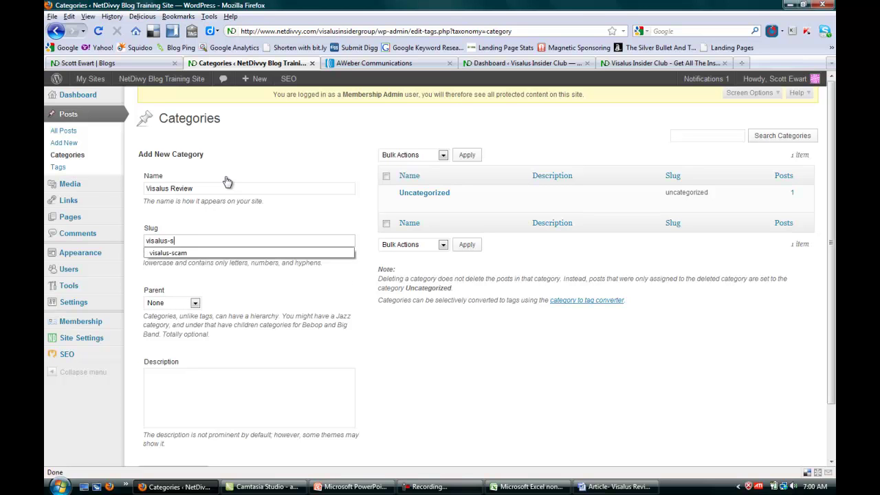
type("review")
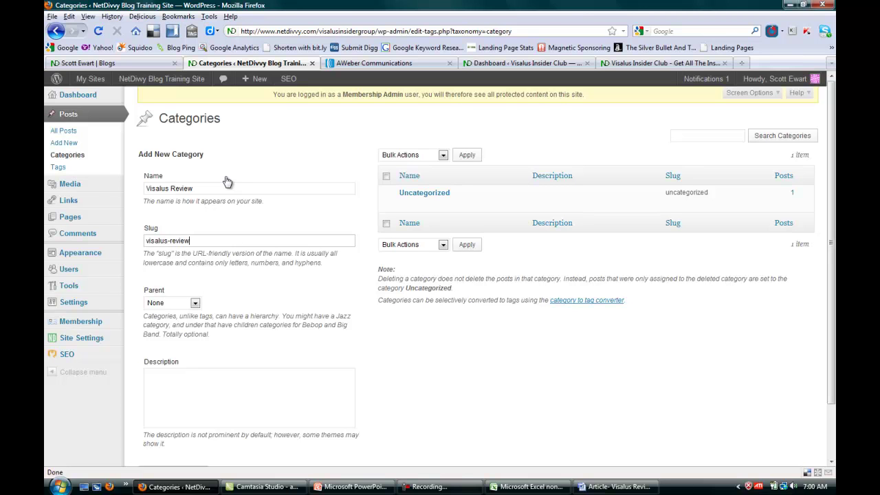
Step: Enter Visalus Review as the category description and add the new category
left_click(215, 381)
type("Visalus Review")
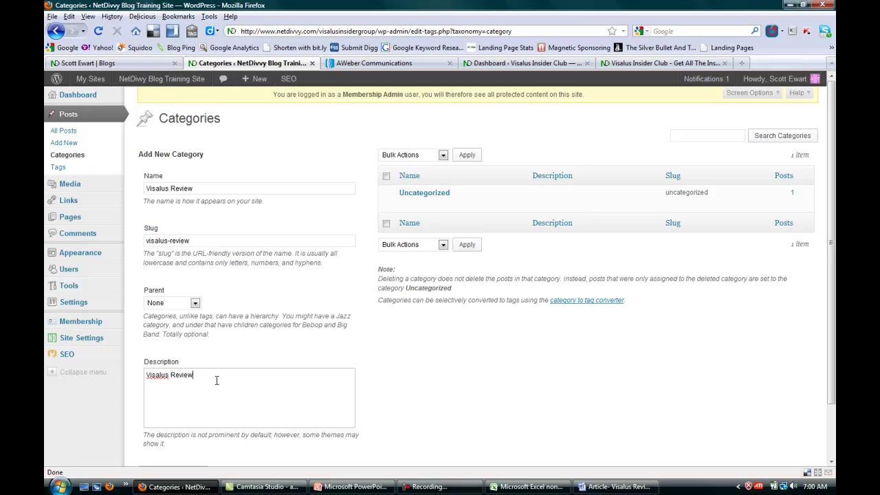
left_click_drag(832, 238, 831, 300)
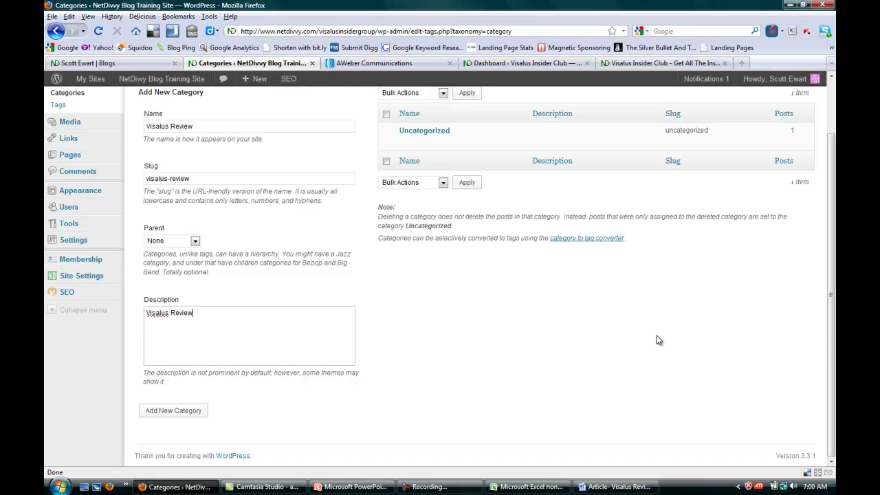
left_click(159, 413)
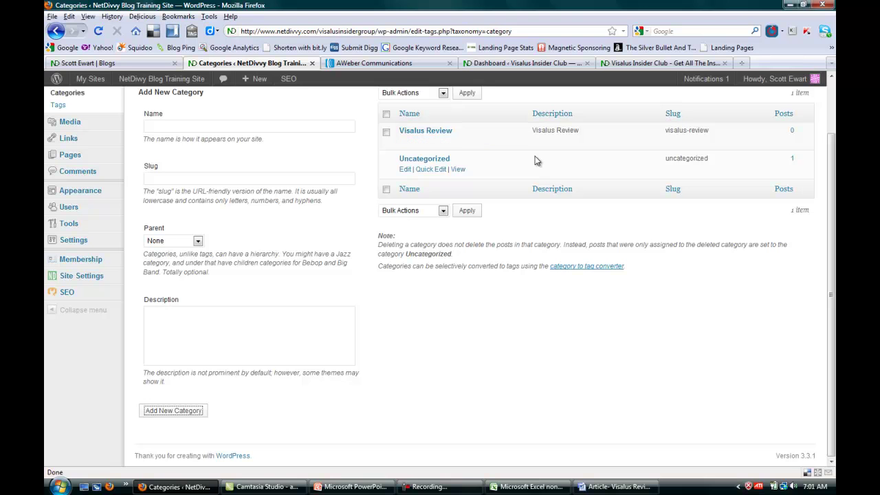
Step: Look through the training site's page list and About Me page template, comparing them with the Visalus Insider Club blog's page navigation
left_click(70, 159)
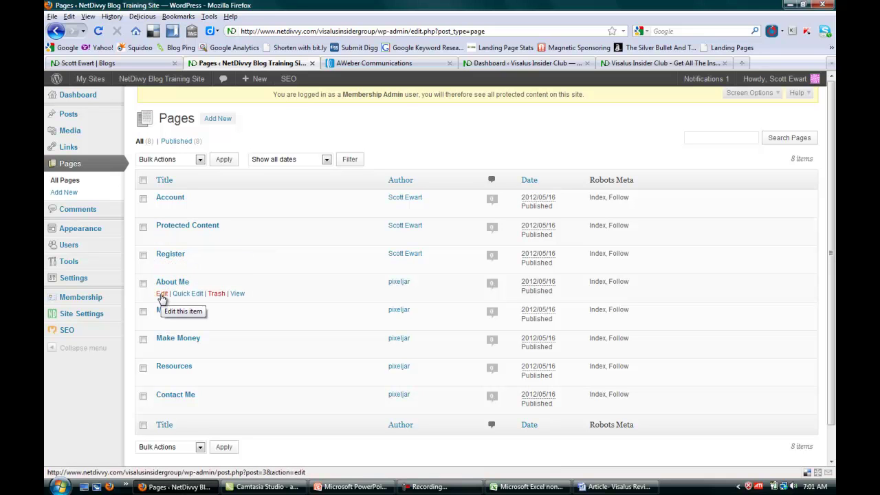
left_click(161, 294)
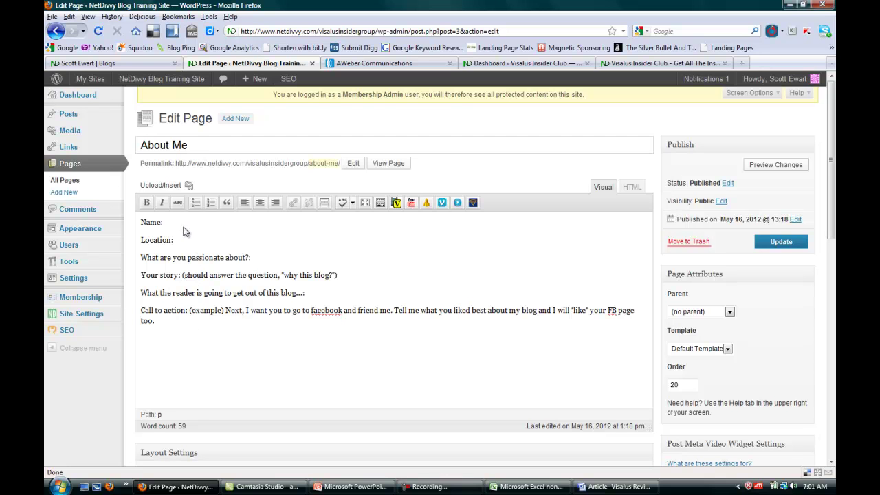
left_click(65, 180)
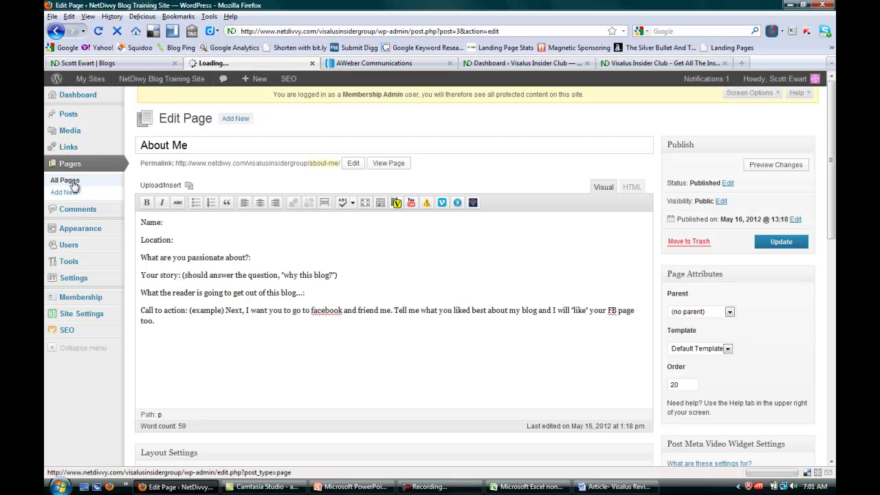
left_click(665, 64)
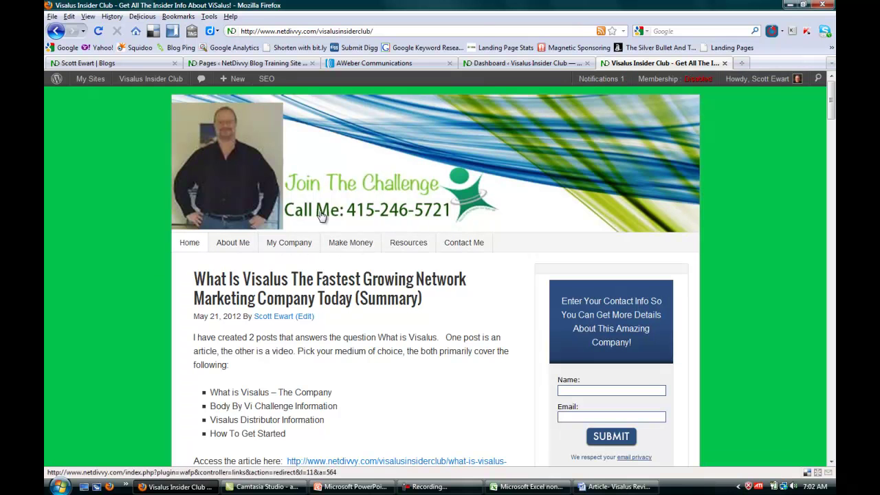
left_click(207, 63)
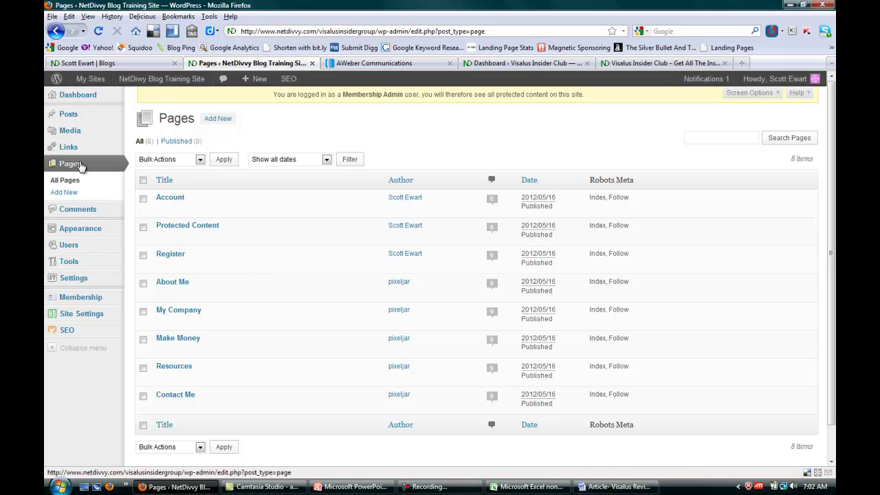
Step: Create a new post on the training site titled "Visalus Reviews - Why I Joined And Stayed With Visalus (Article)"
mouse_move(68, 118)
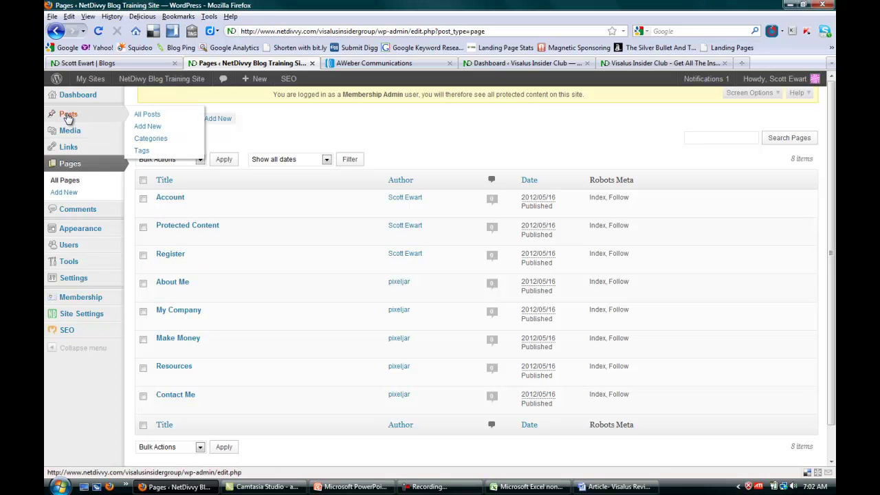
left_click(68, 116)
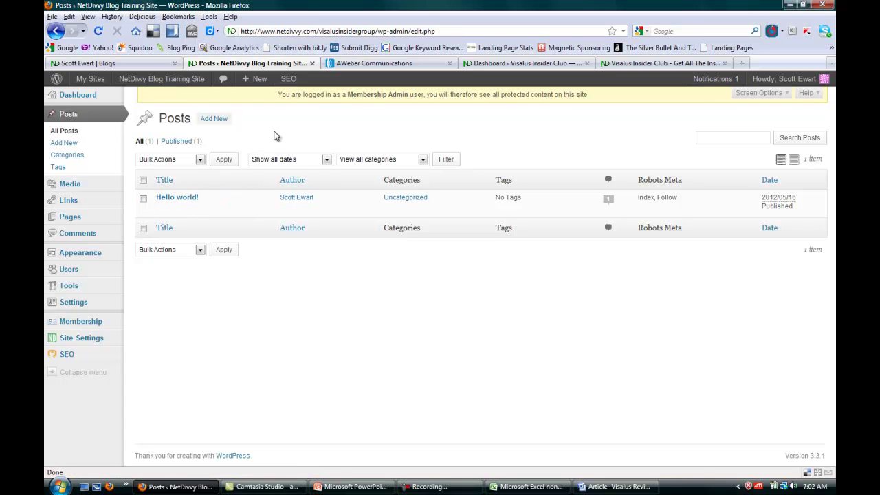
left_click(214, 119)
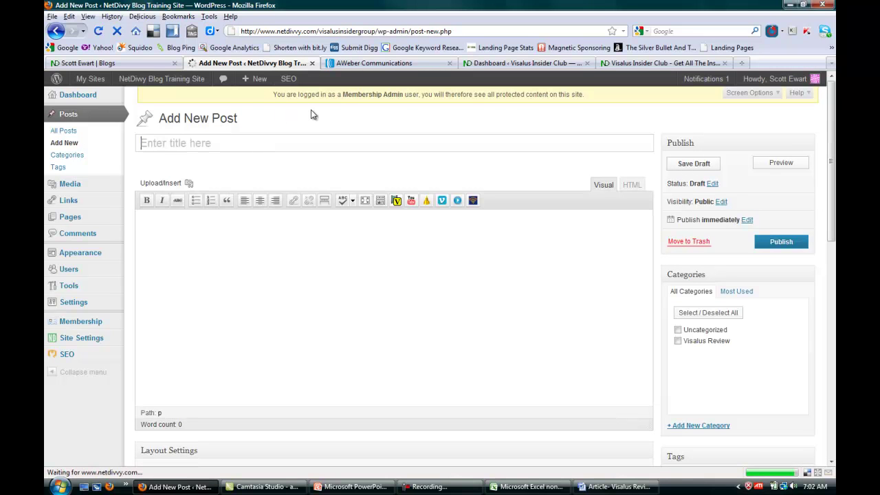
type("Visalus")
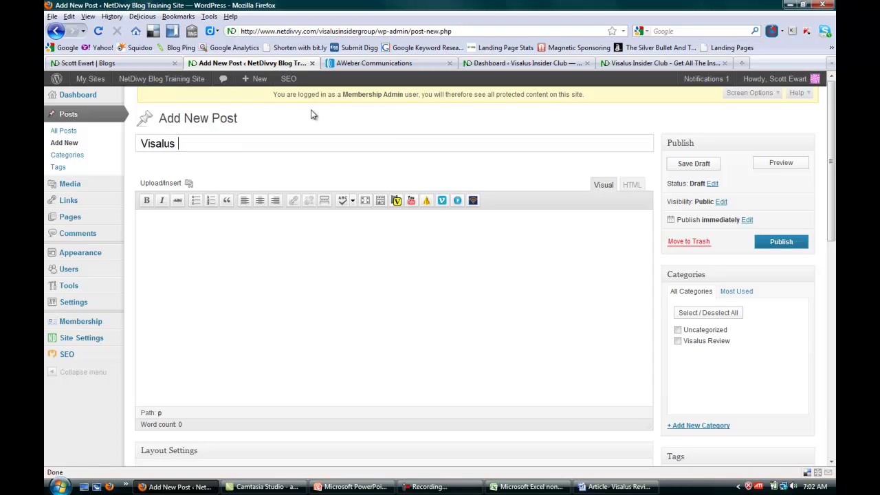
type("Reviews - Why I Jo")
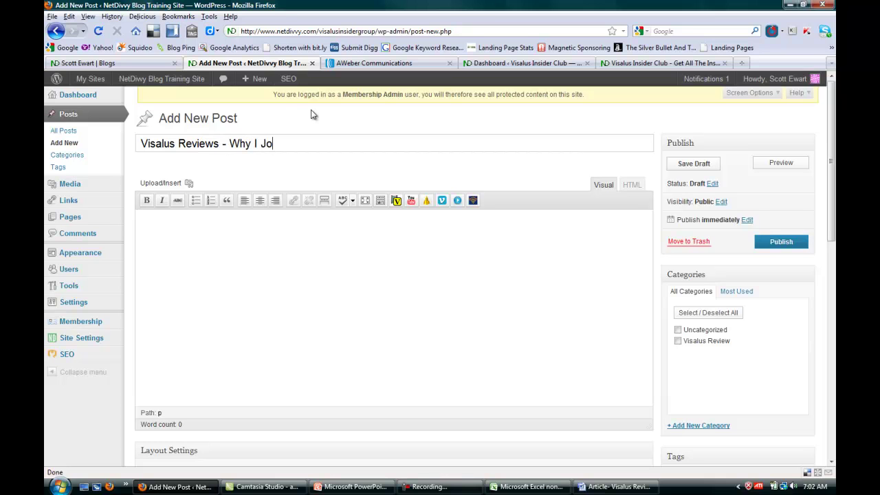
type("ined And Stayed ")
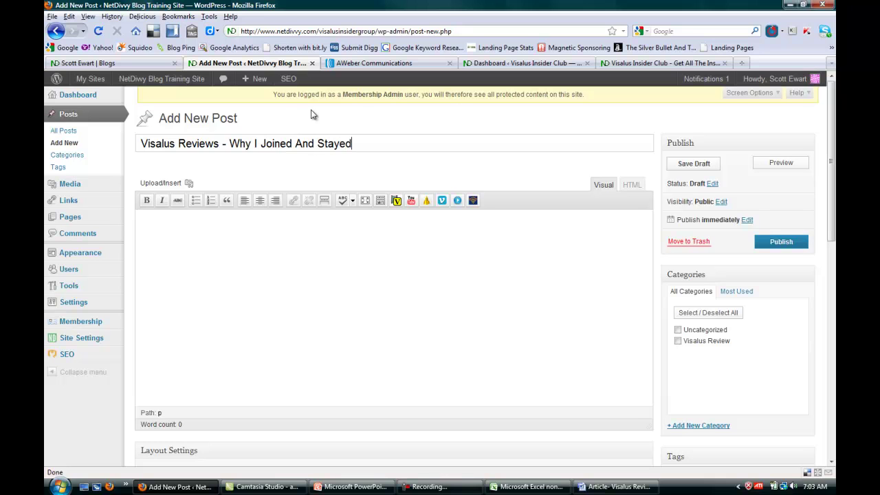
type("With VIsalus")
key("BackSpace")
key("BackSpace")
key("BackSpace")
key("BackSpace")
key("BackSpace")
key("BackSpace")
type("isa")
type("lus (Artcle")
key("BackSpace")
key("BackSpace")
type("i")
key("BackSpace")
key("BackSpace")
type("icle)")
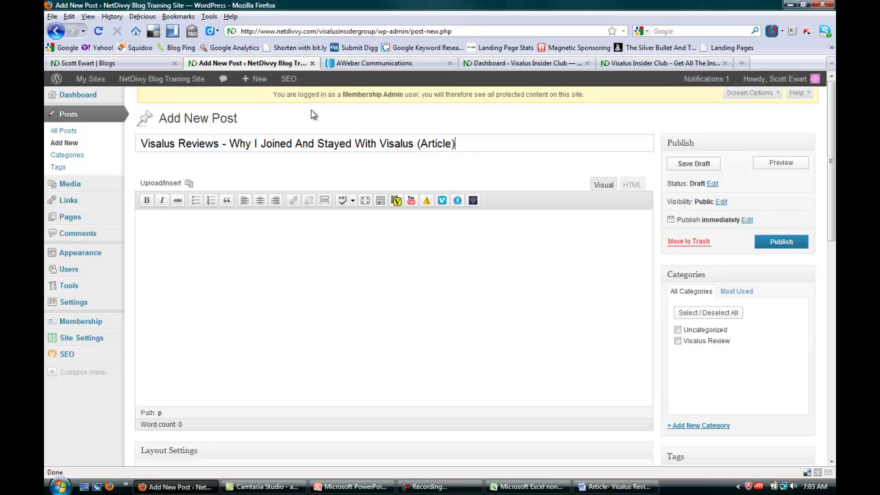
Step: Copy the whole Visalus Review article from Microsoft Word and paste it into the body of the new WordPress post
left_click(172, 241)
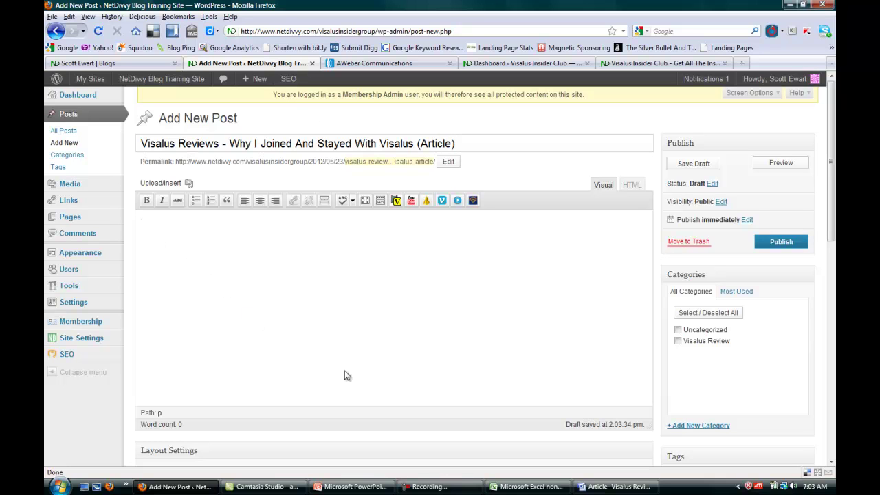
left_click(614, 488)
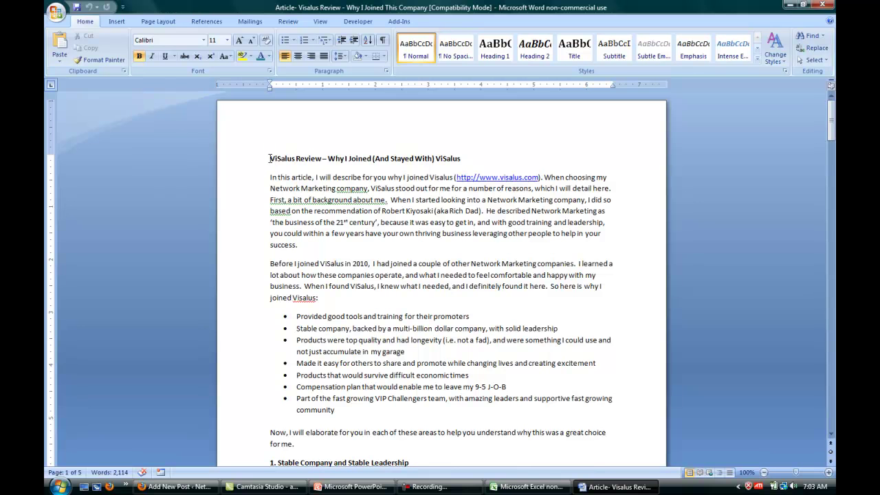
left_click_drag(268, 158, 468, 305)
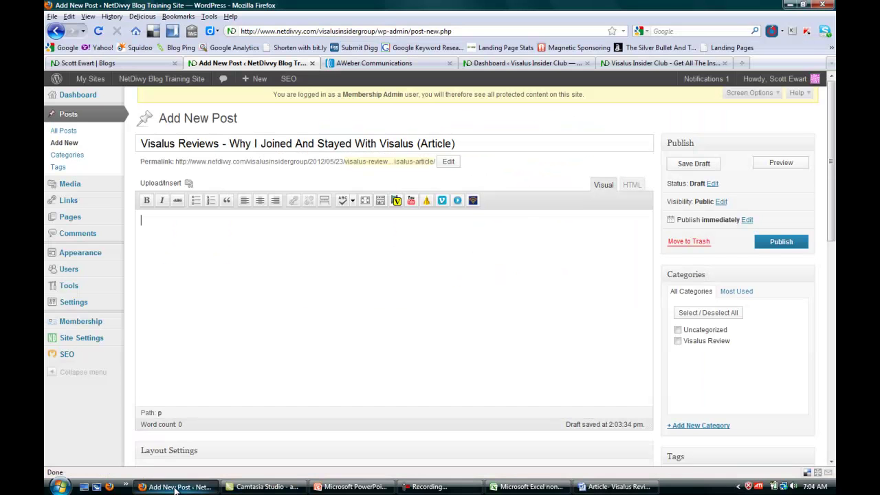
left_click(198, 485)
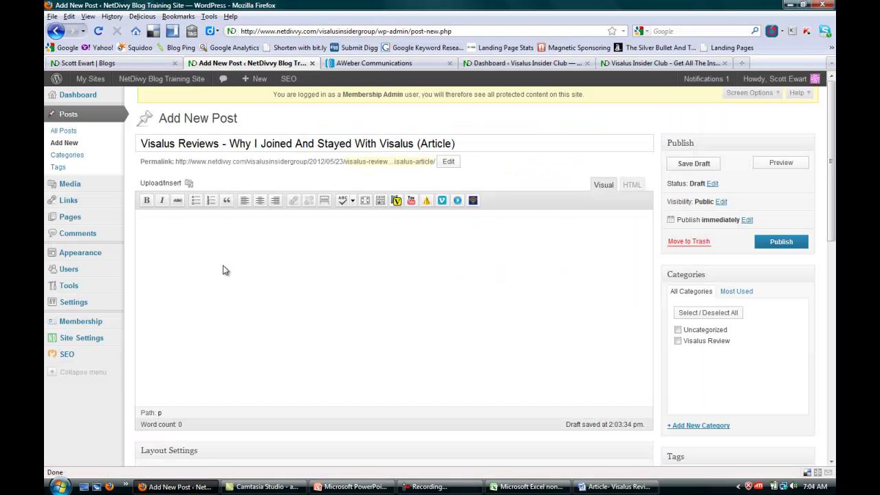
key("ctrl+v")
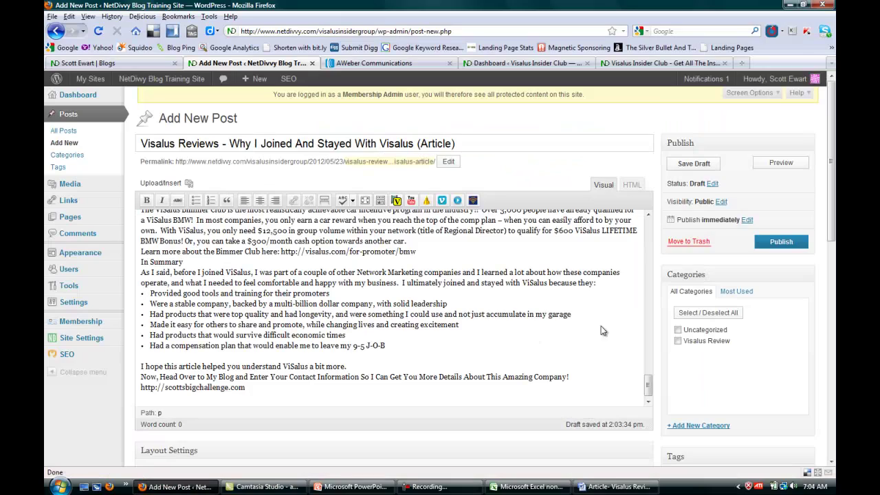
Step: Make the article's opening heading and the subheading "1. Stable Company and Stable Leadership" bold
left_click_drag(644, 385, 669, 225)
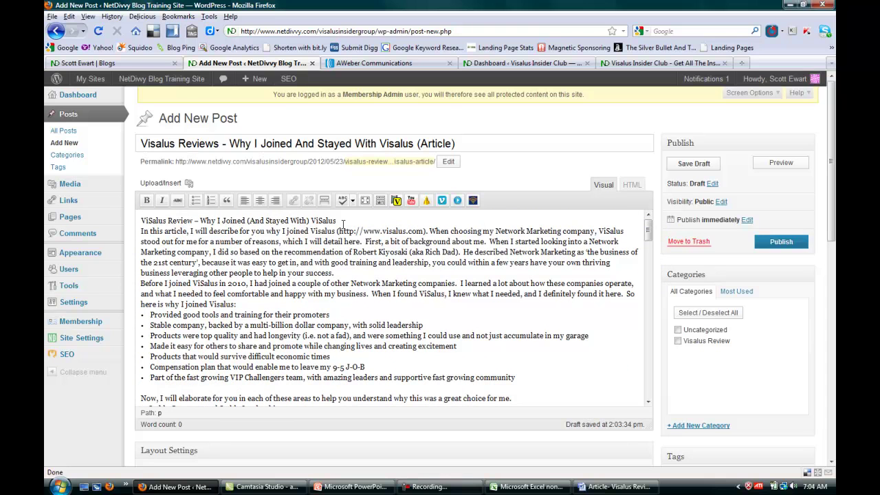
left_click_drag(335, 219, 139, 225)
left_click(145, 200)
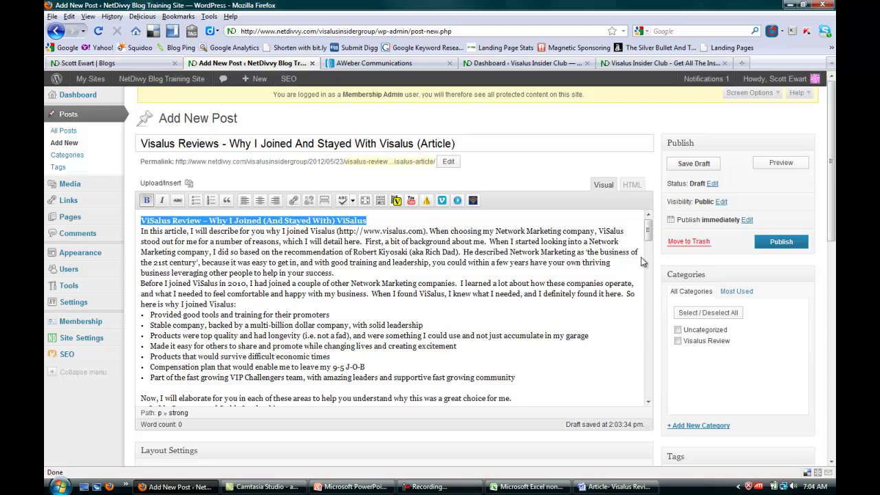
scroll(650, 241, "down", 2)
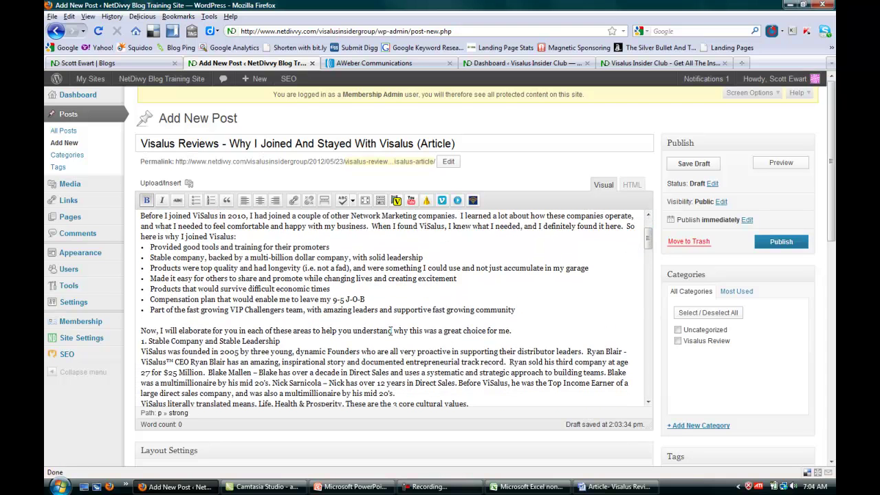
left_click_drag(282, 341, 128, 349)
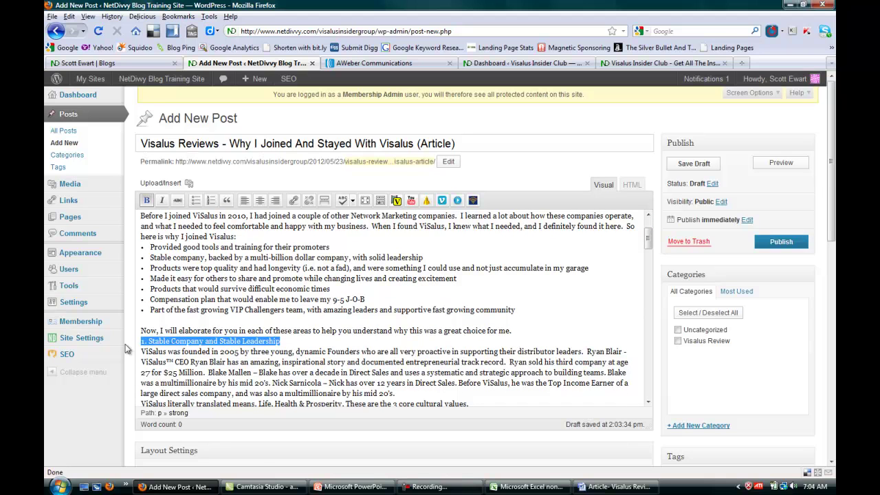
left_click(145, 200)
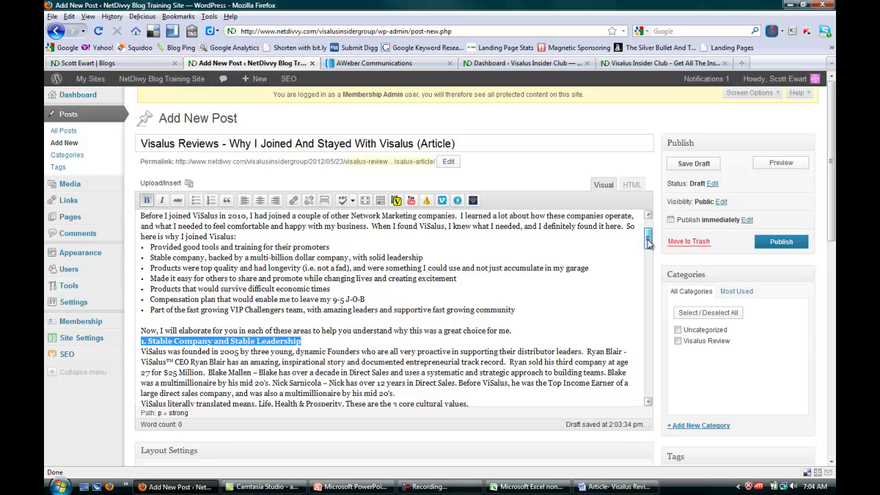
Step: Set the post's SEO focus keyword to visalus review and generate its SEO title
left_click_drag(648, 242, 648, 273)
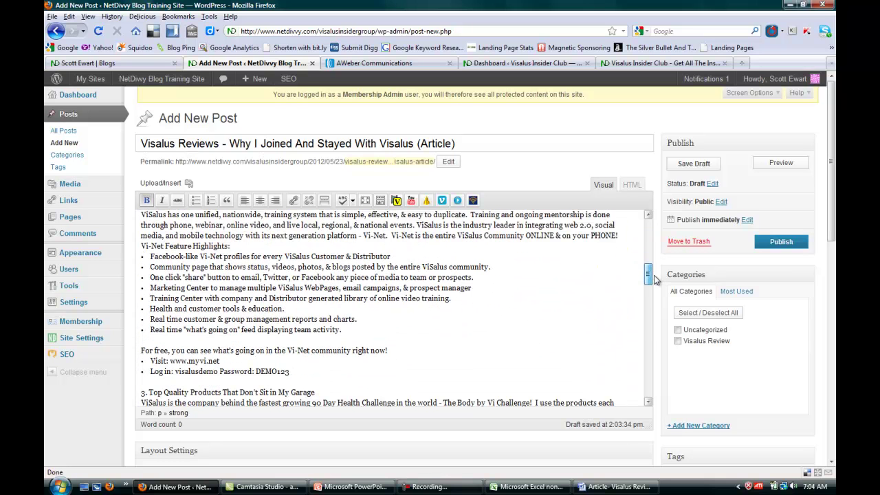
left_click_drag(830, 161, 831, 347)
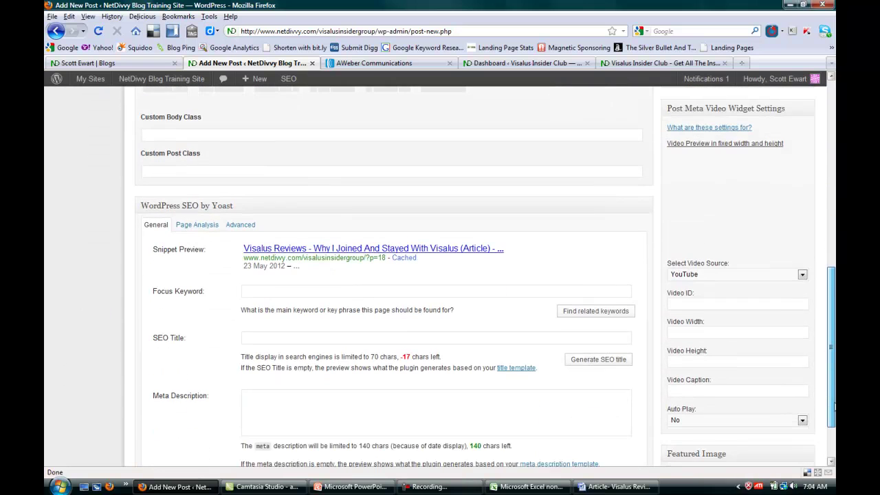
left_click(258, 293)
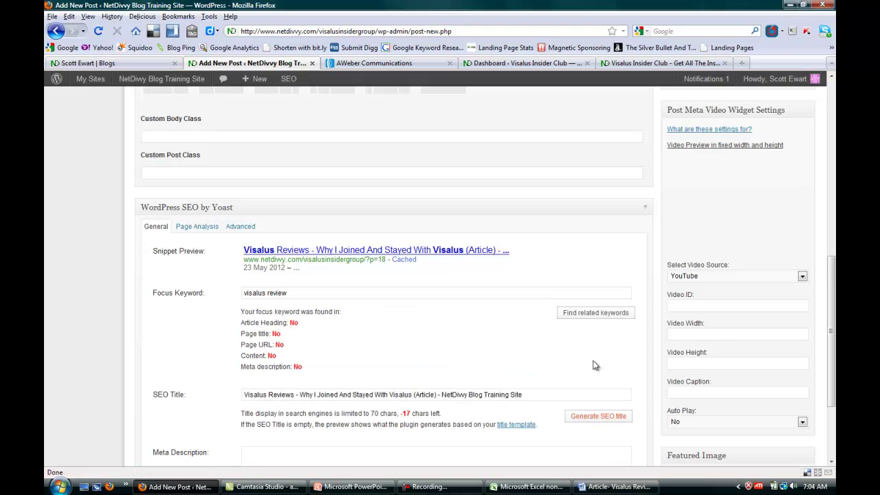
Step: Copy the article's opening sentences, through "First, a bit of background about me.", into the post's SEO meta description
left_click_drag(831, 287, 833, 330)
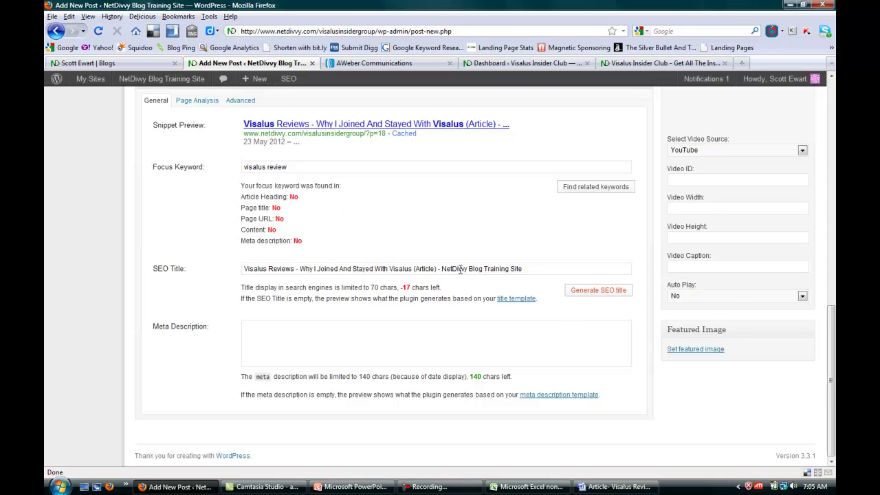
left_click(252, 327)
left_click_drag(832, 340, 832, 123)
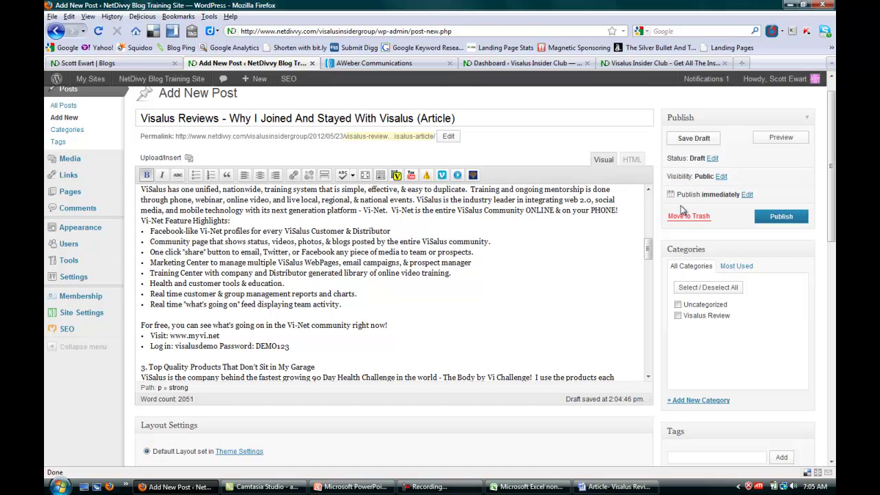
left_click(649, 206)
left_click(650, 207)
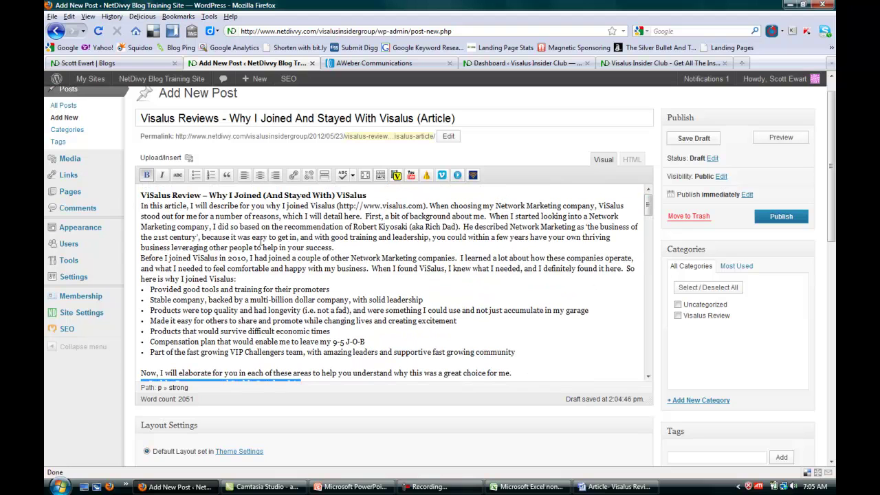
left_click_drag(141, 206, 492, 219)
key("ctrl+c")
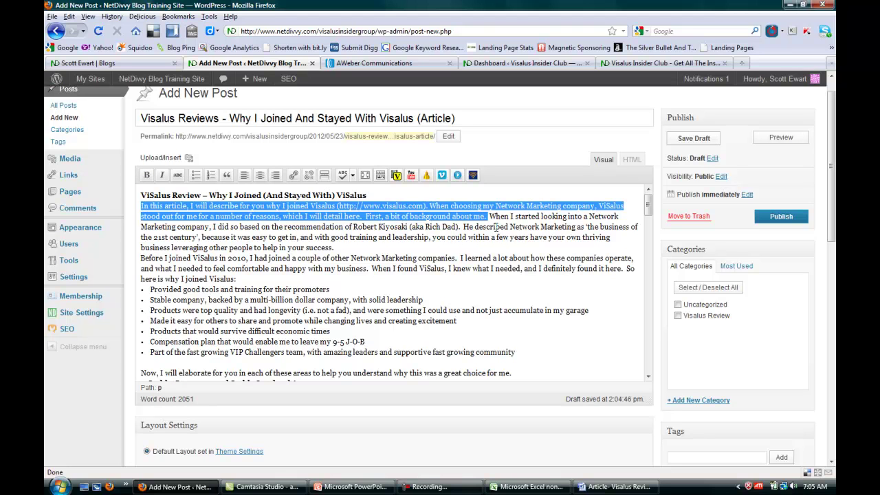
scroll(832, 193, "down", 1)
scroll(832, 194, "down", 12)
left_click(328, 339)
key("ctrl+v")
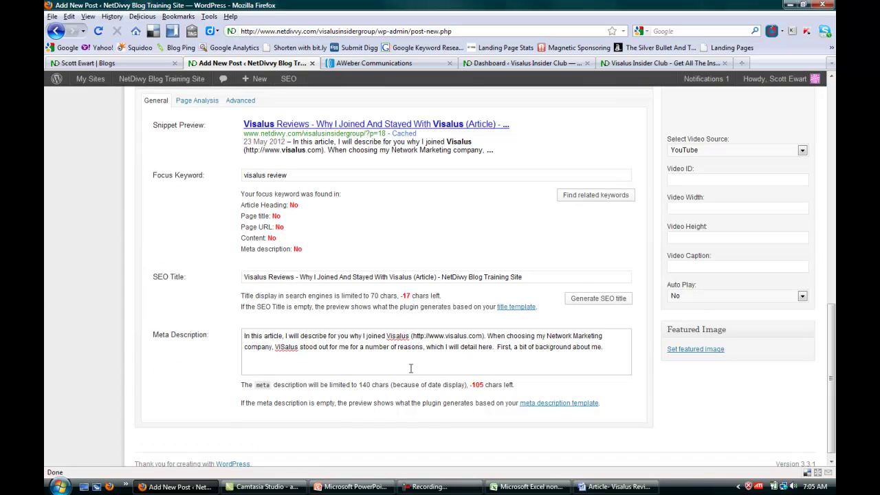
Step: Add the tags vislaus review and visalus to the post and assign it to the Visalus Review category
left_click_drag(832, 330, 834, 226)
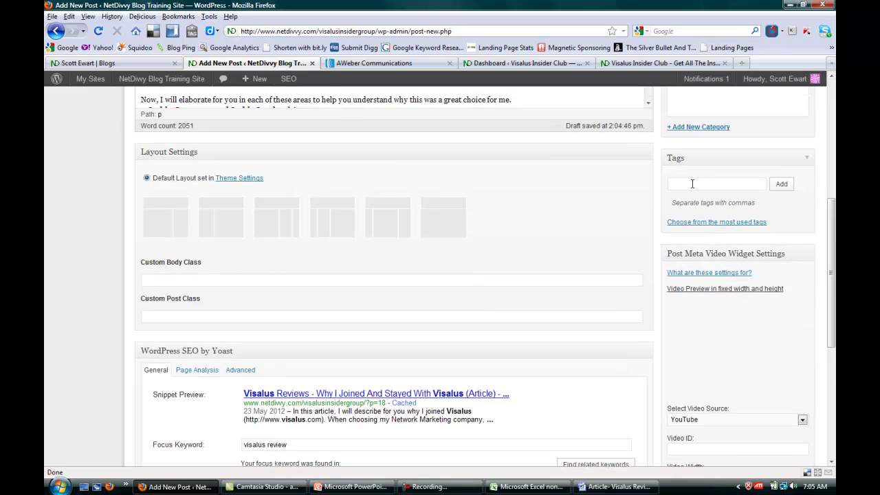
left_click(692, 184)
left_click(782, 187)
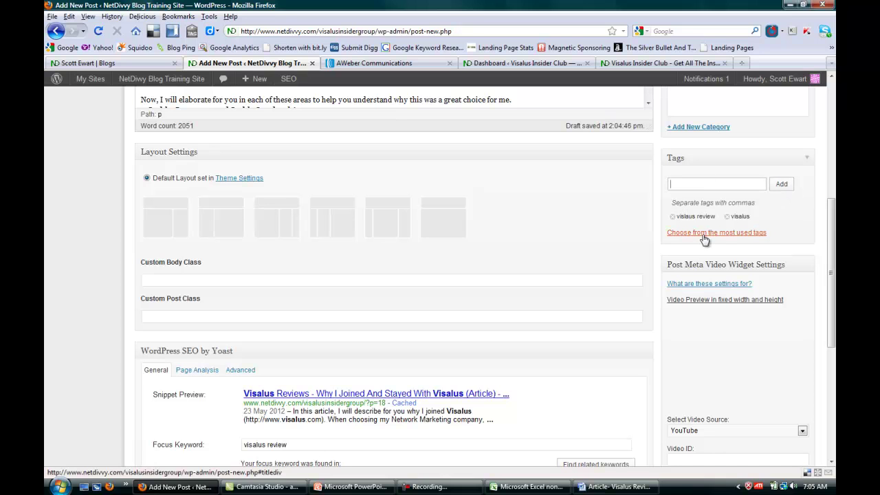
left_click_drag(832, 239, 835, 183)
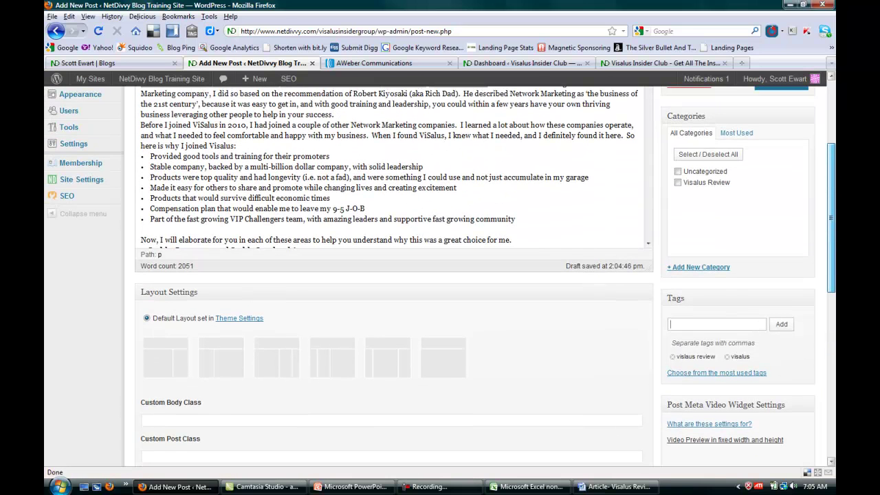
left_click(679, 183)
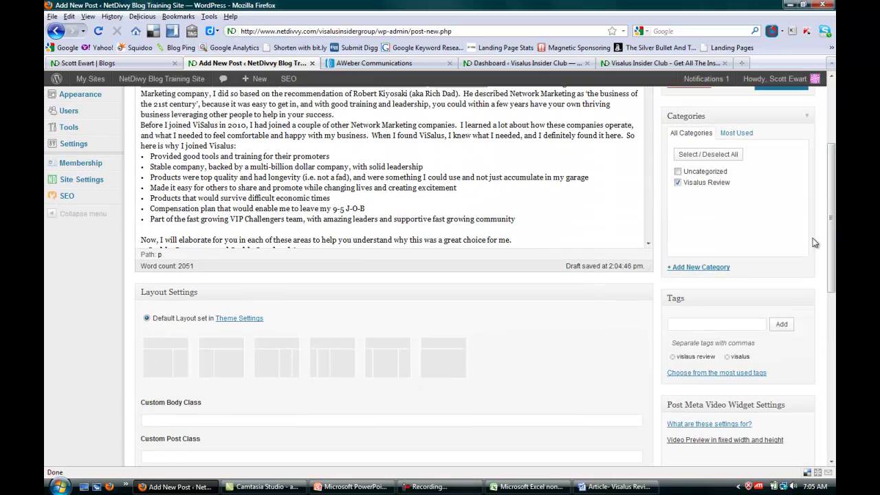
Step: Shorten the post's permalink slug to visalus-reviews-article
left_click_drag(832, 202, 833, 160)
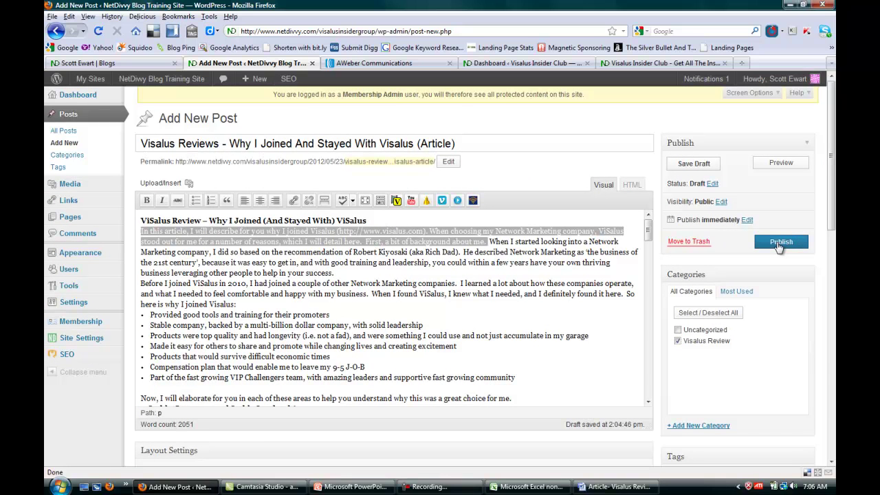
left_click(449, 162)
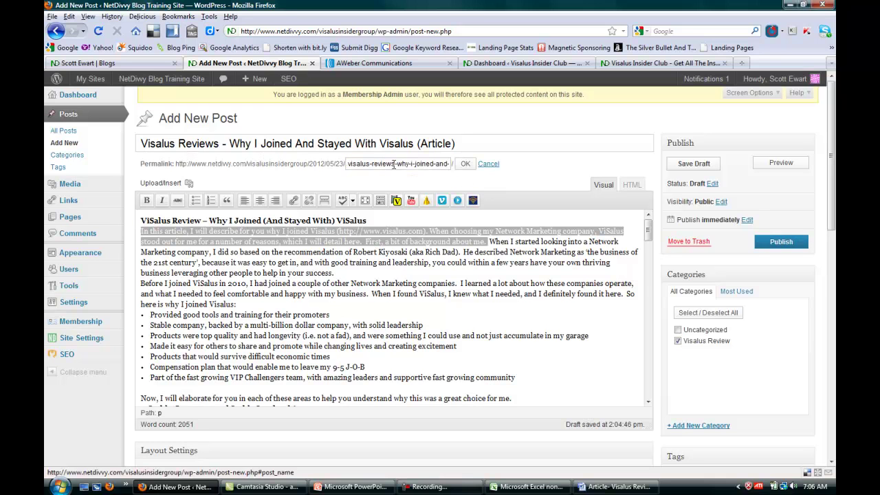
left_click_drag(394, 163, 502, 163)
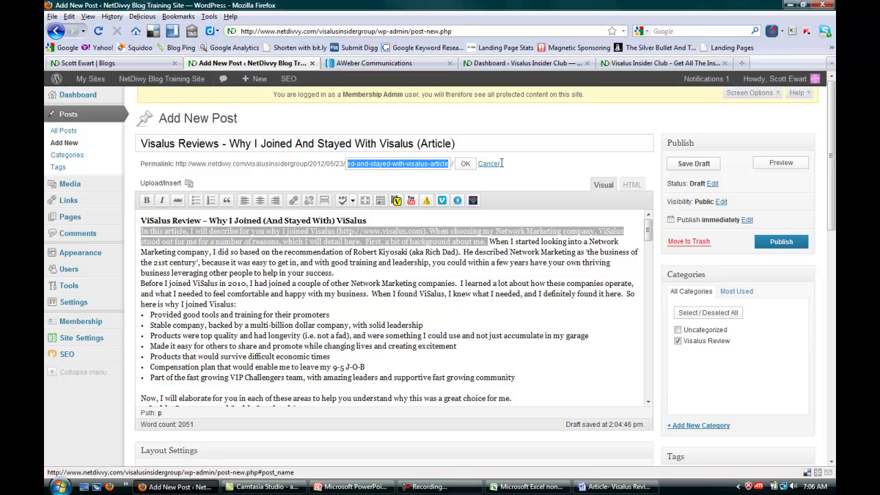
type("-article")
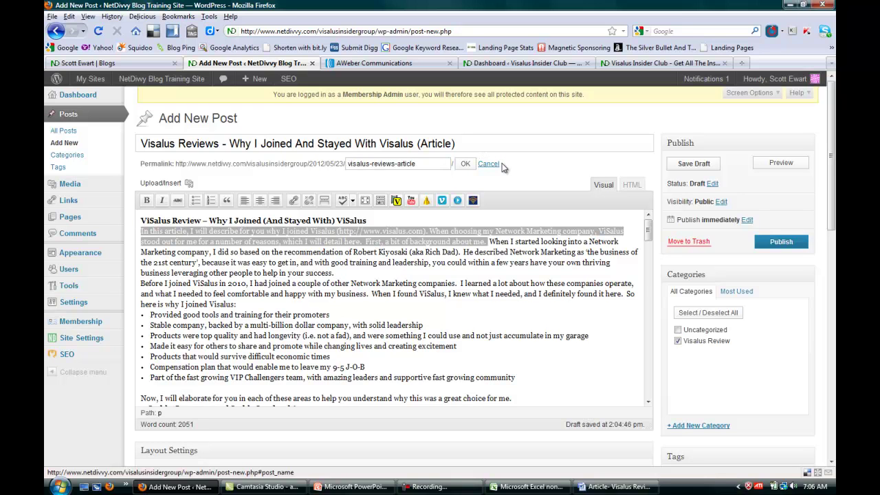
left_click(465, 163)
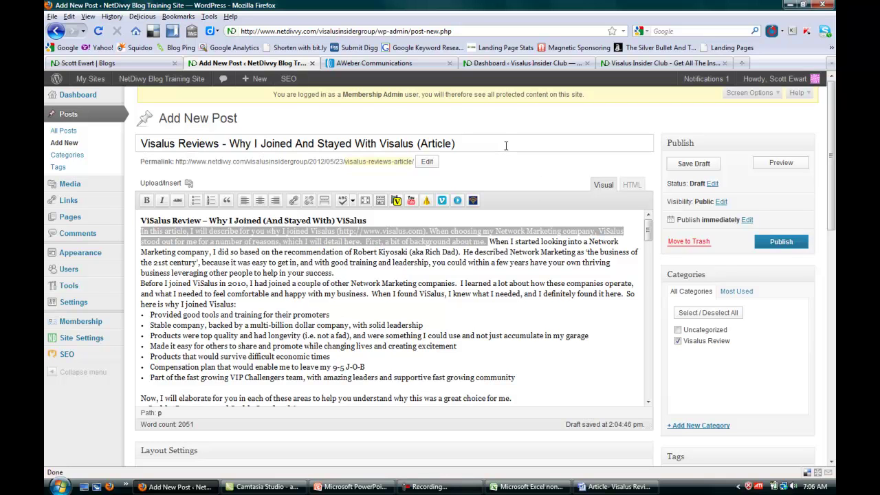
Step: Discard the draft article post "Visalus Reviews - Why I Joined And Stayed With Visalus (Article)" by moving it to the trash
left_click(64, 145)
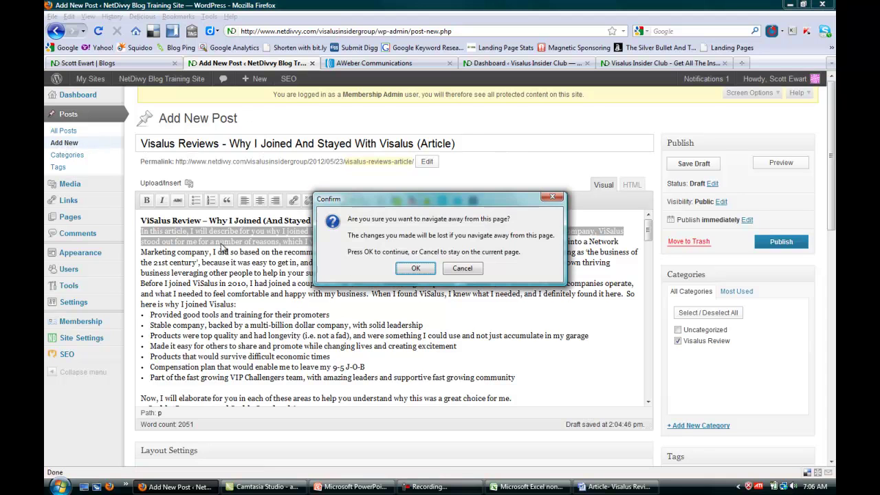
left_click(456, 274)
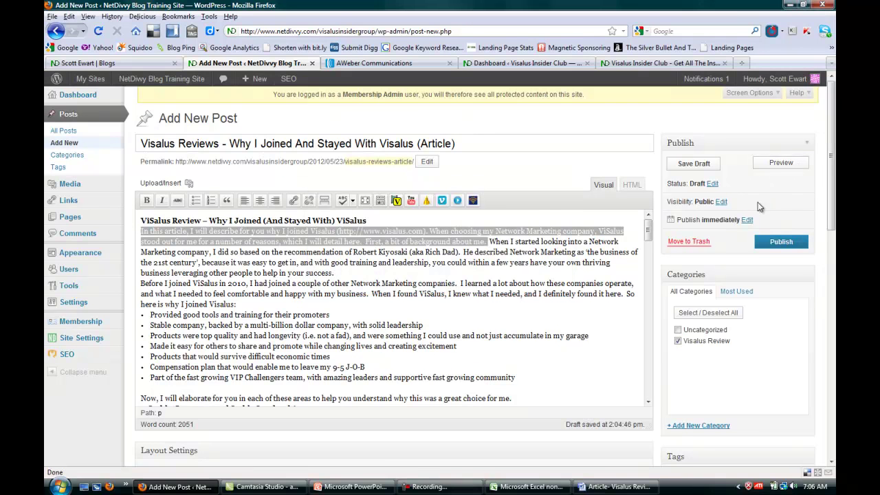
left_click(693, 242)
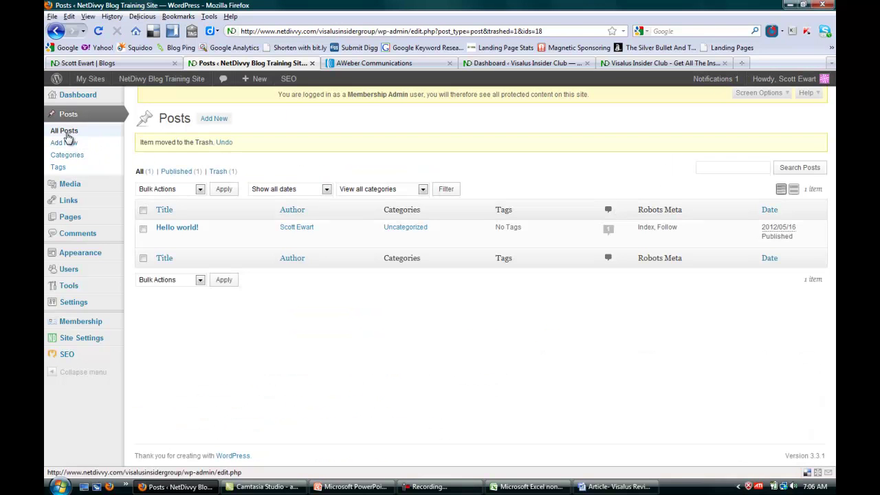
Step: Start a new post titled "Visalus Review - Why I Joined and Stayed with Visalus (Video)"
left_click(65, 144)
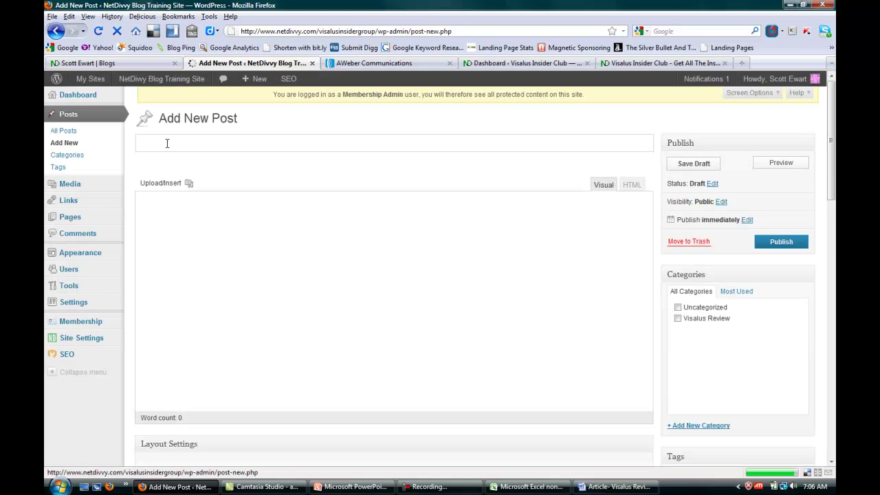
type("Visalus Review - Why I jo")
key("BackSpace")
key("BackSpace")
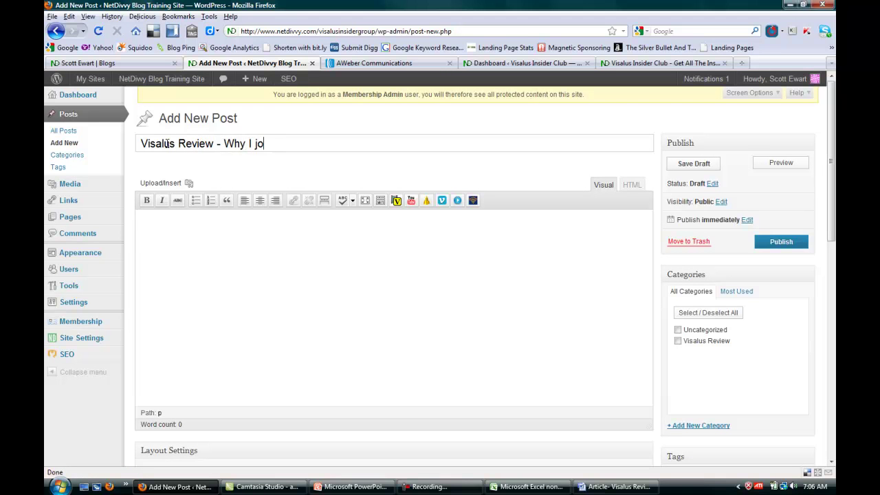
type("Joined and Stayed with ")
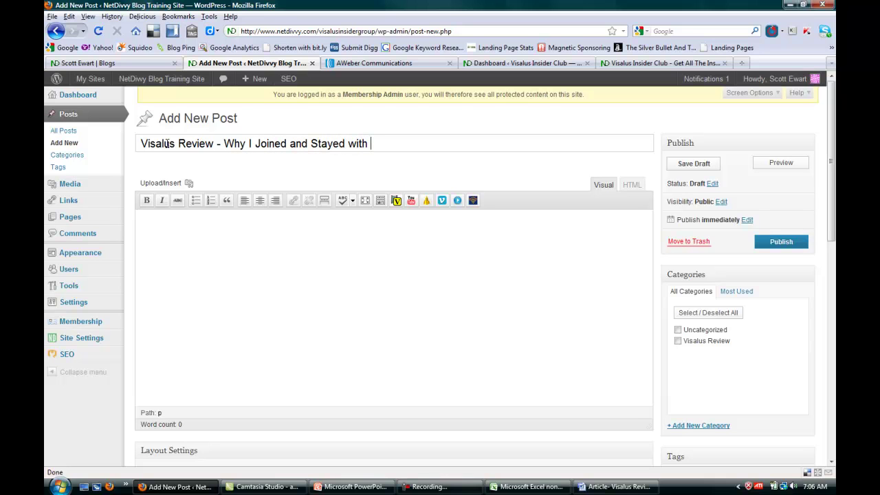
type("Visalus (Video)")
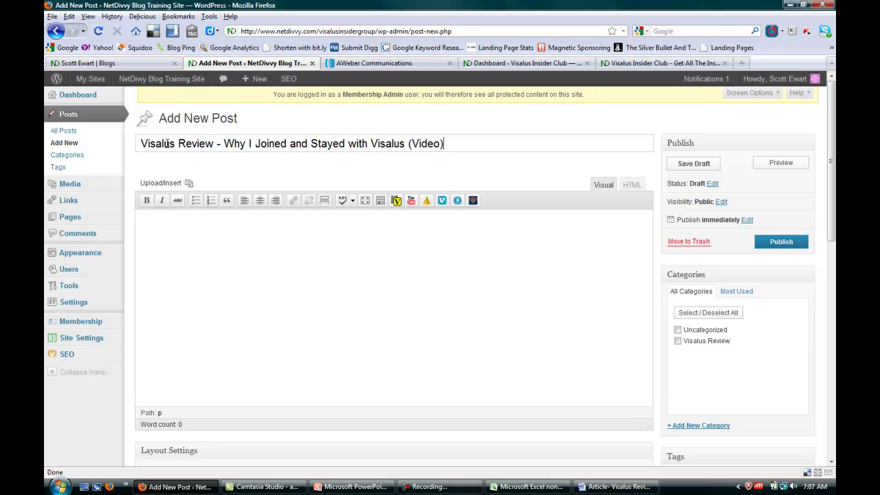
Step: Paste the article's opening sentences into the post body, replace "article" with "video", and start a new paragraph below
left_click(157, 226)
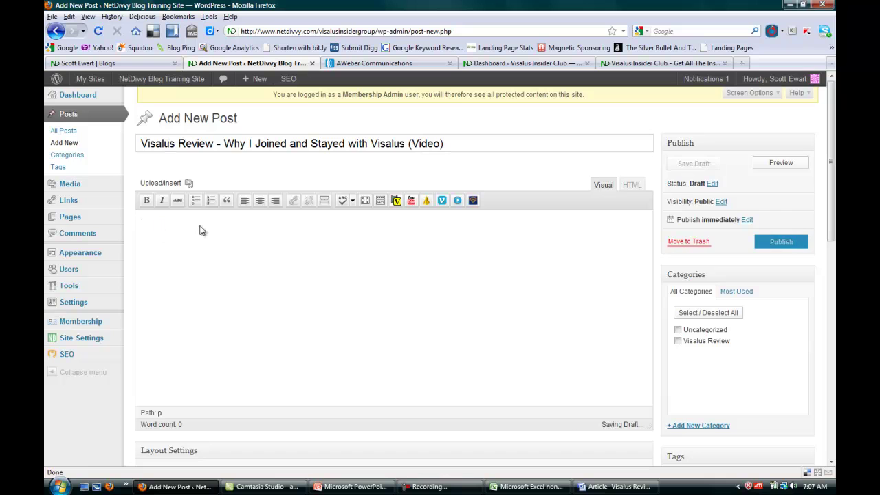
type("In this article, I will describe for you why I joined Visalus (http://www.visalus.com). When choosing my Network Marketing company, ViSalus stood out for me for a number of reasons, which I will detail here.  First, a bit of background about me.")
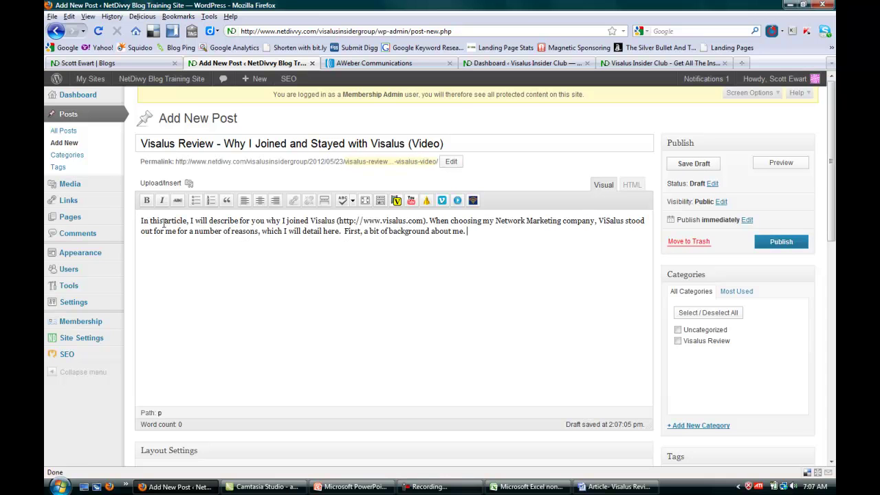
left_click_drag(186, 221, 164, 220)
type("video")
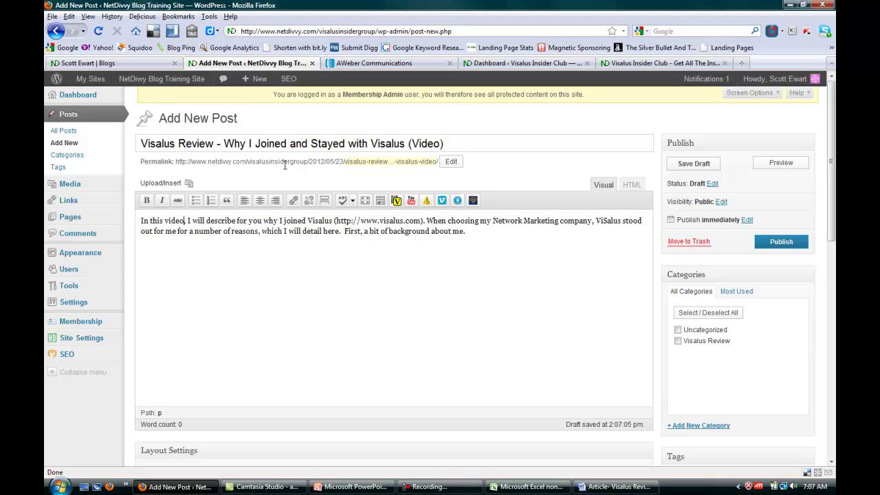
left_click(482, 237)
key("Return")
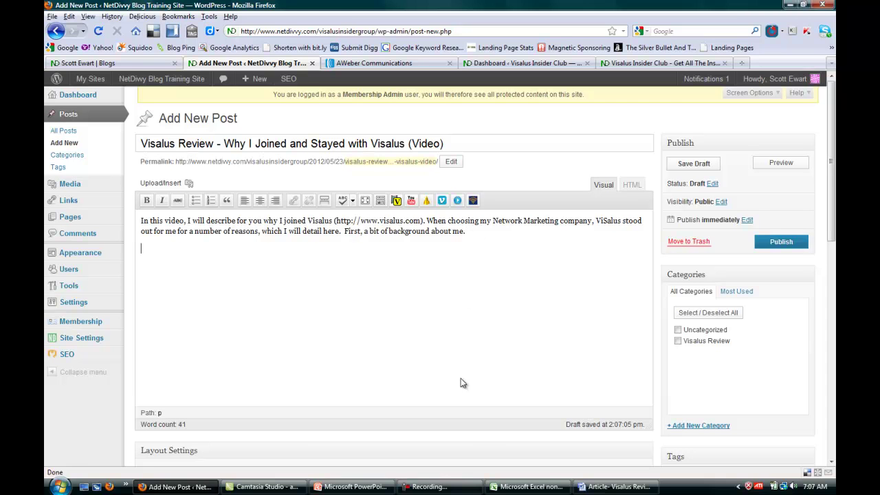
Step: Switch to the submissions-and-links workbook in Excel and copy the YouTube link from the visalus review row
left_click(521, 487)
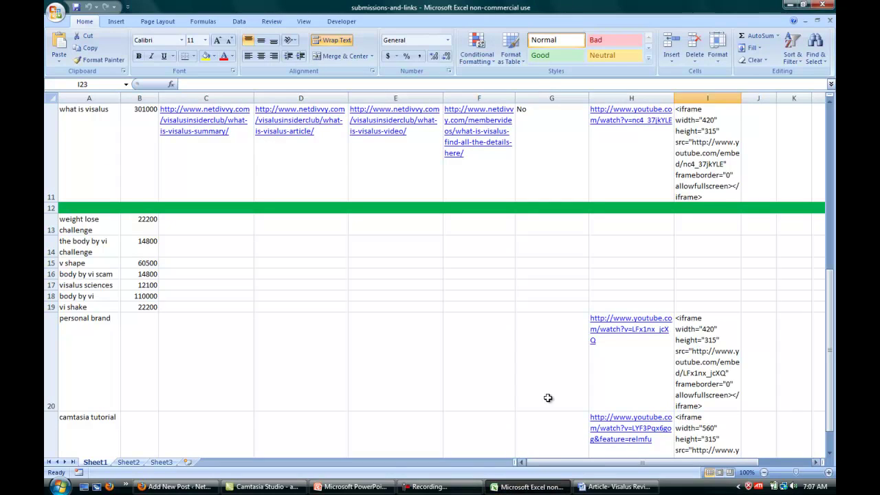
left_click(553, 369)
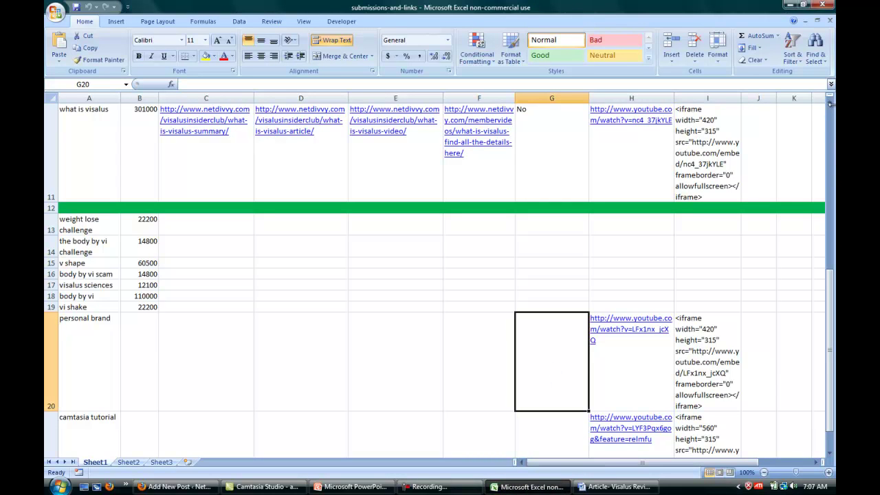
scroll(830, 104, "up", 4)
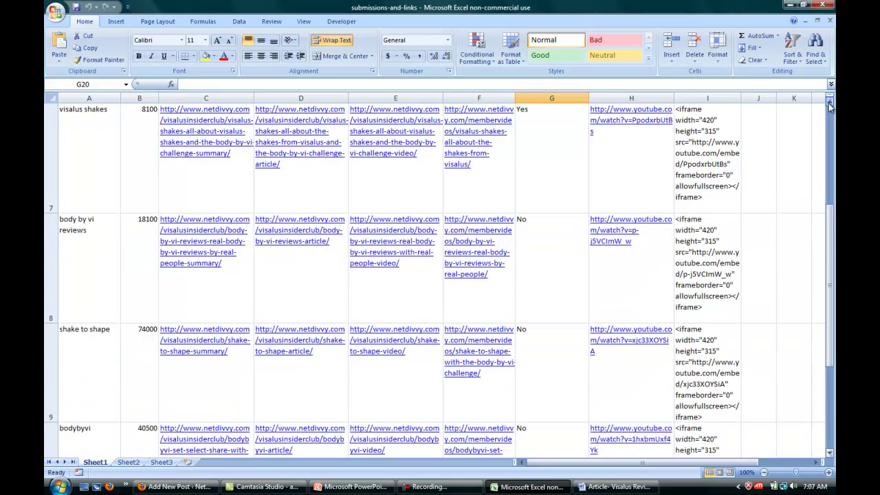
left_click(539, 291)
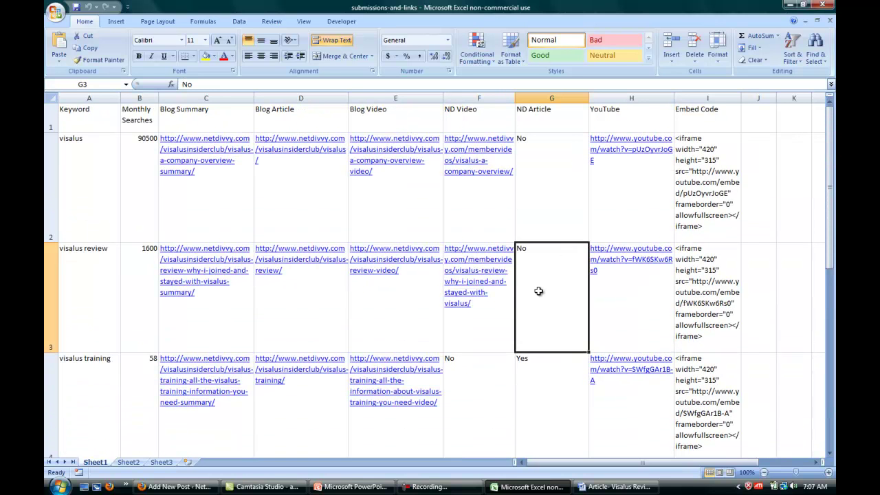
key("Right")
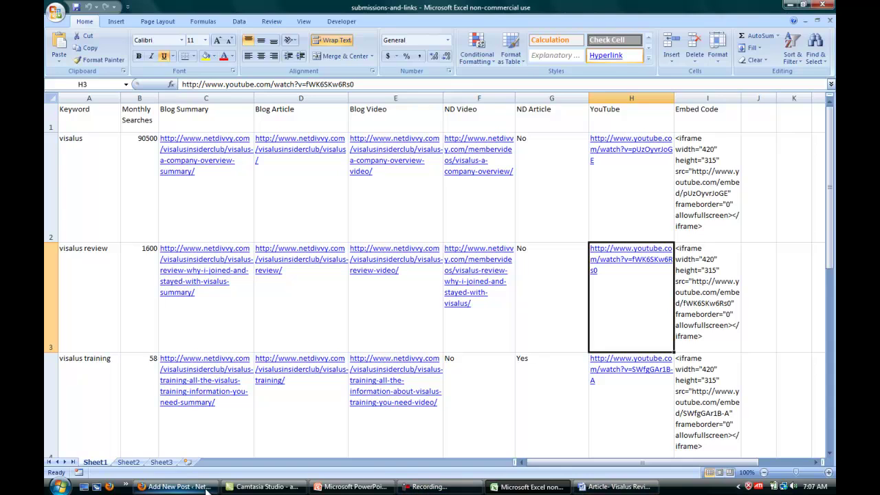
left_click(175, 487)
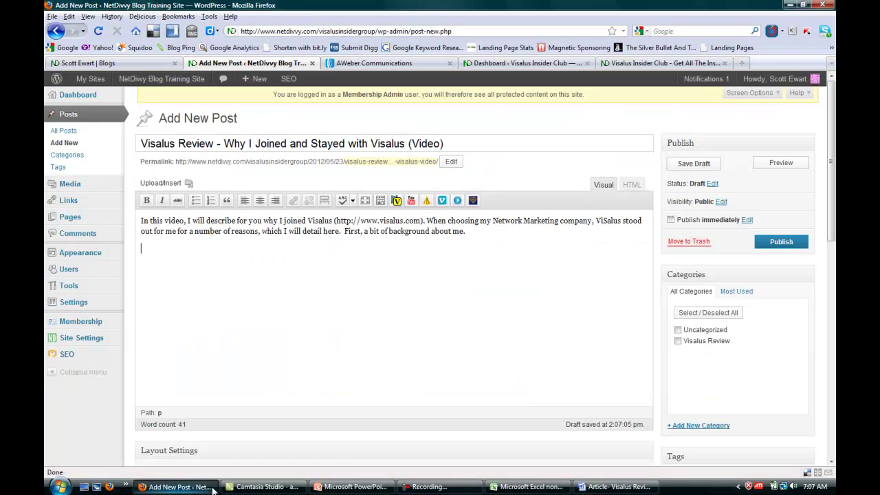
left_click(412, 203)
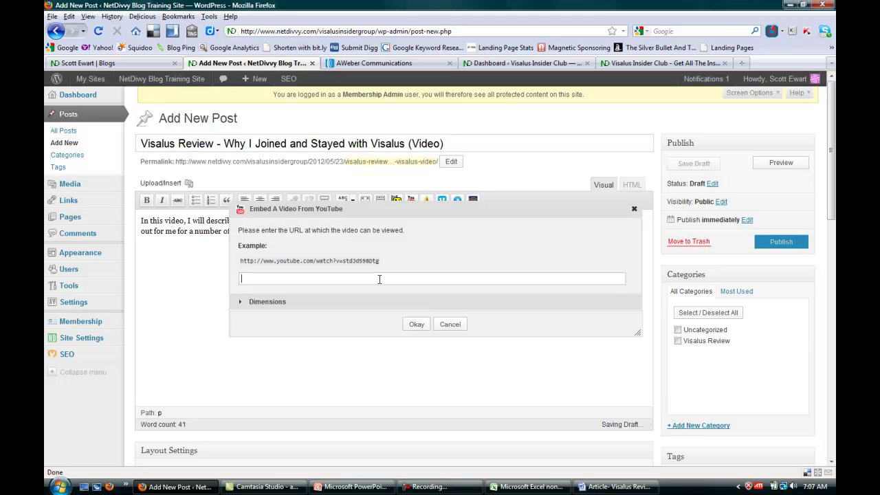
type("http://www.youtube.com/watch?v=fWK6SKw6Rs0")
left_click(415, 326)
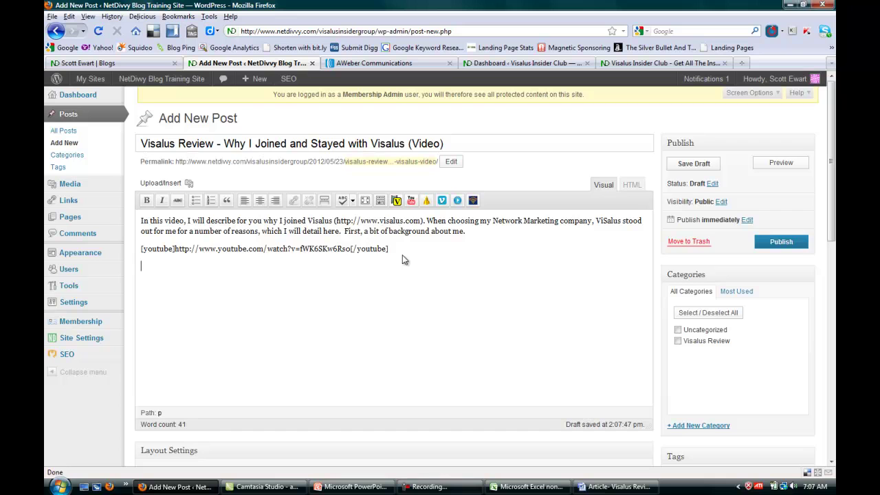
Step: Below the video, write "Once you've watched the video, enter your name and email and I will send you more information about VIsalus =====>>>>"
type("nce you've watched the")
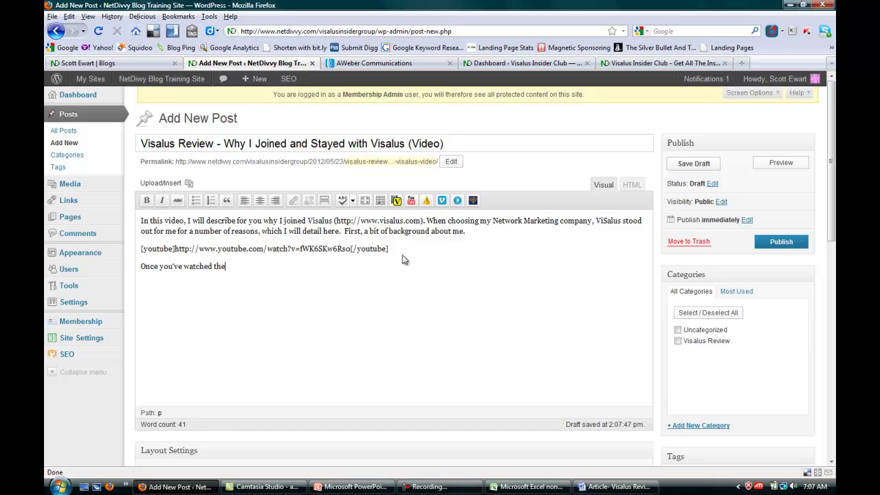
type(" video, enter your name and email and")
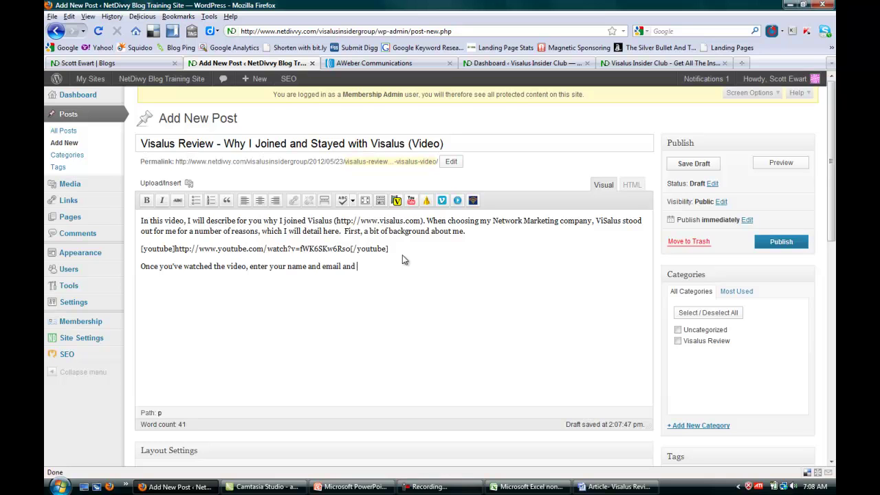
type(" I will send you mo")
type("re inofar")
key("BackSpace")
key("BackSpace")
key("BackSpace")
type("formation about VIsalus ")
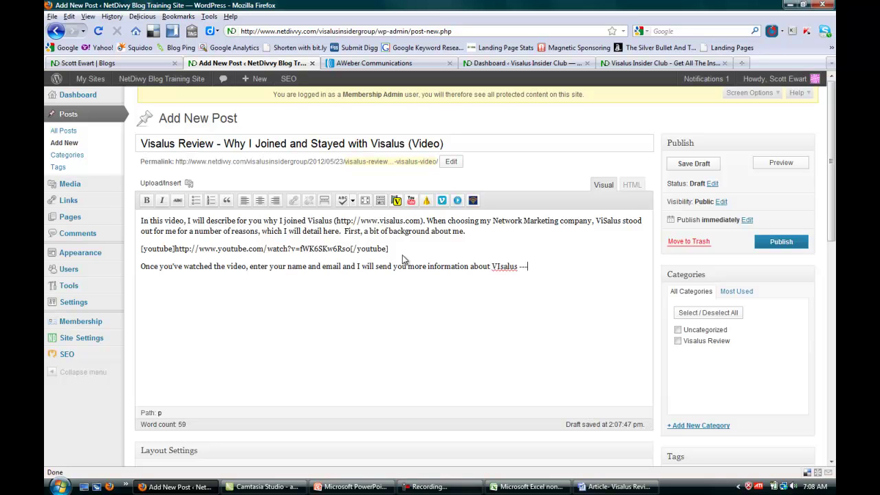
type("=====>>>>")
Step: Publish the video post and check its text and embedded video on the live blog
left_click(790, 244)
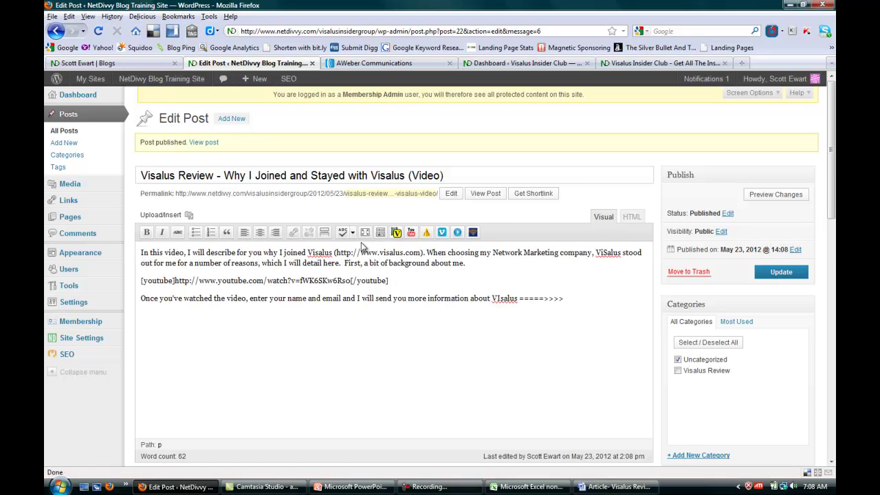
left_click(205, 143)
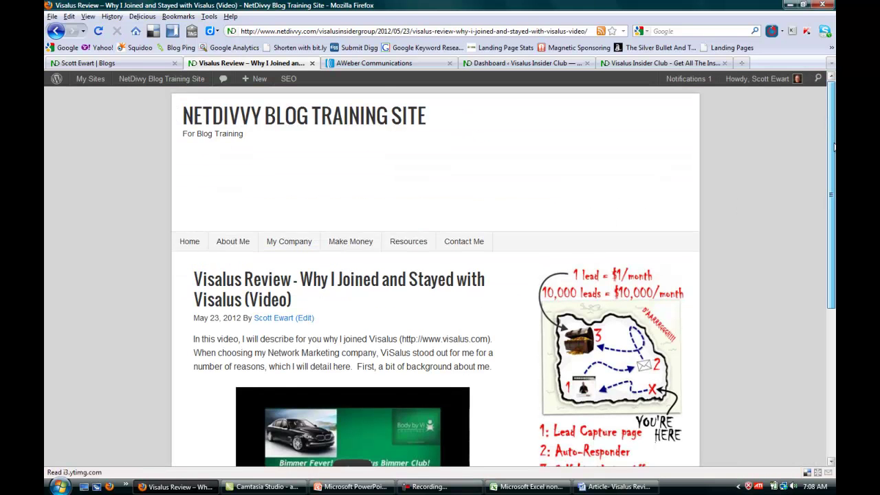
scroll(834, 140, "down", 4)
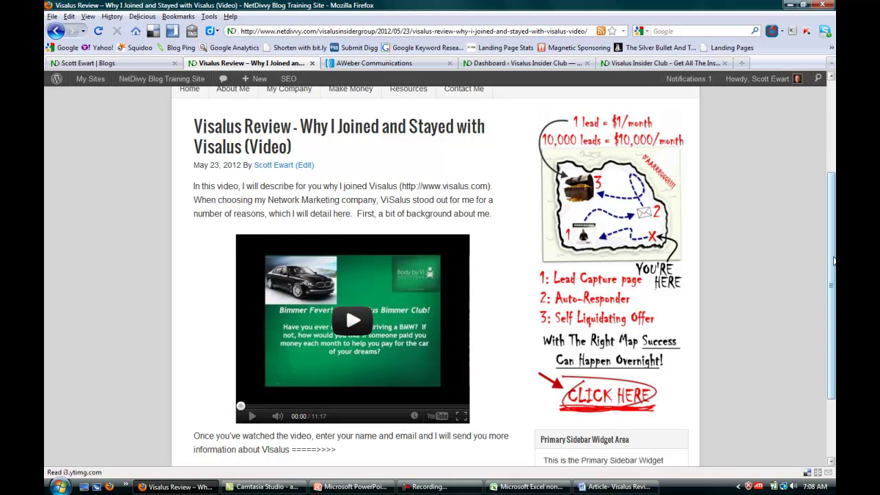
scroll(835, 155, "up", 4)
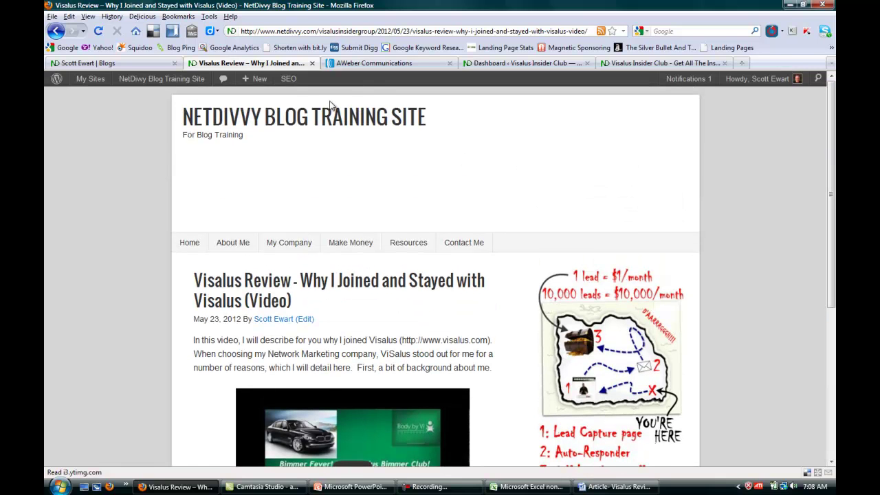
Step: Open the training site's dashboard, and examine the sidebar opt-in form on the finished Visalus Insider Club blog
mouse_move(174, 81)
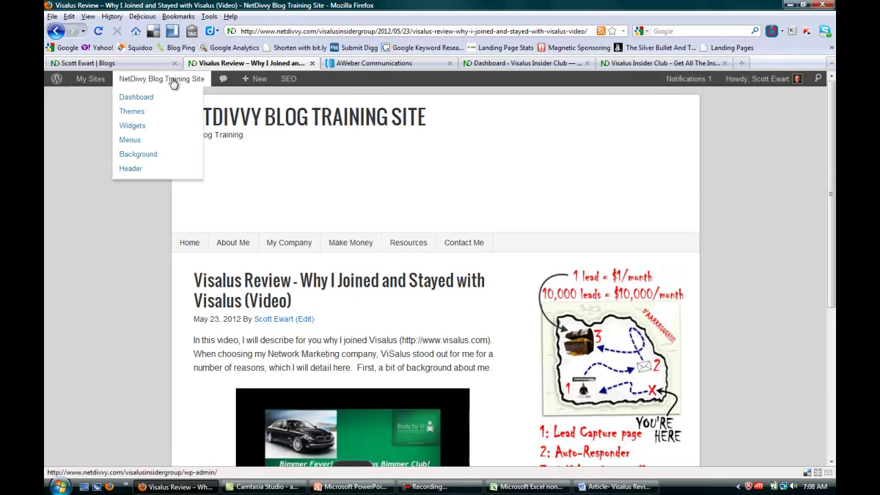
left_click(140, 100)
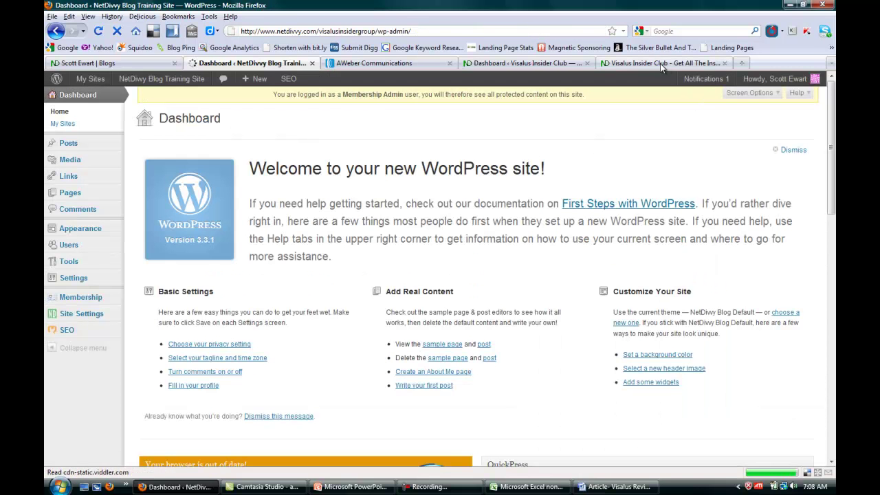
left_click(658, 63)
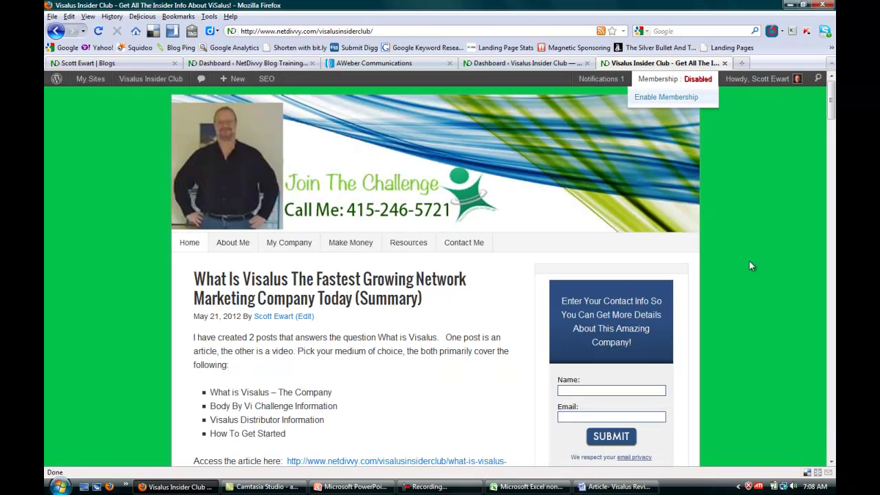
mouse_move(832, 112)
left_mouse_down()
mouse_move(832, 141)
mouse_move(832, 127)
left_mouse_up()
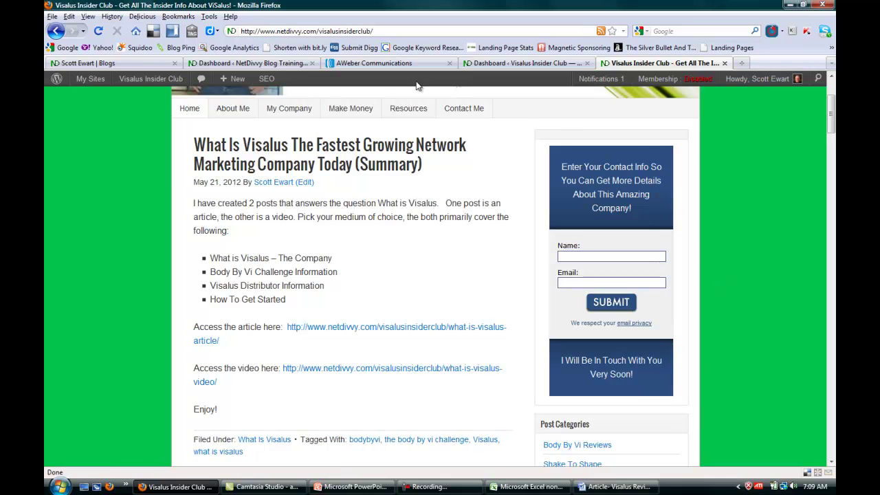
Step: In the training site's AWeber Web Form settings, choose nddemo13 as the subscription list and save
left_click(249, 63)
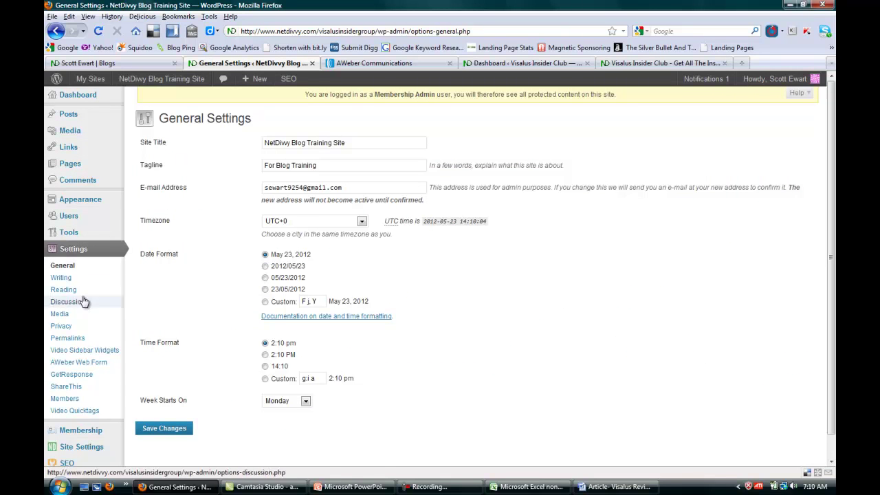
left_click(87, 367)
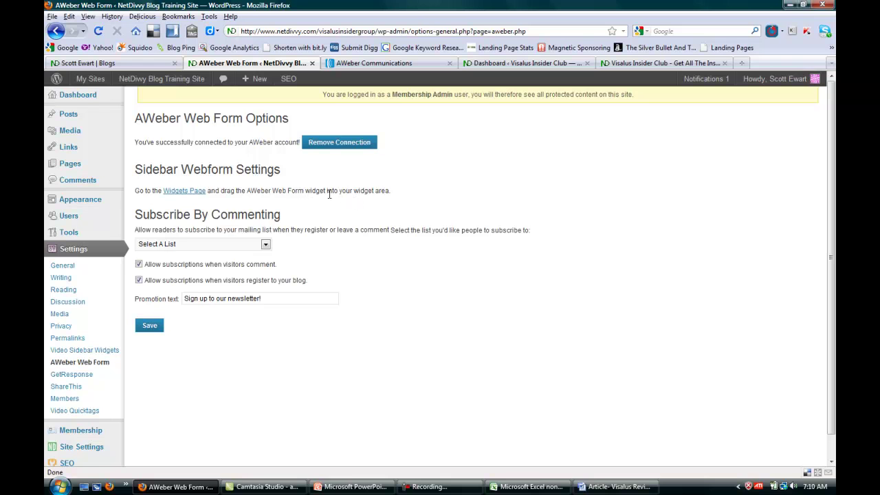
left_click(266, 244)
left_click(199, 254)
left_click(150, 325)
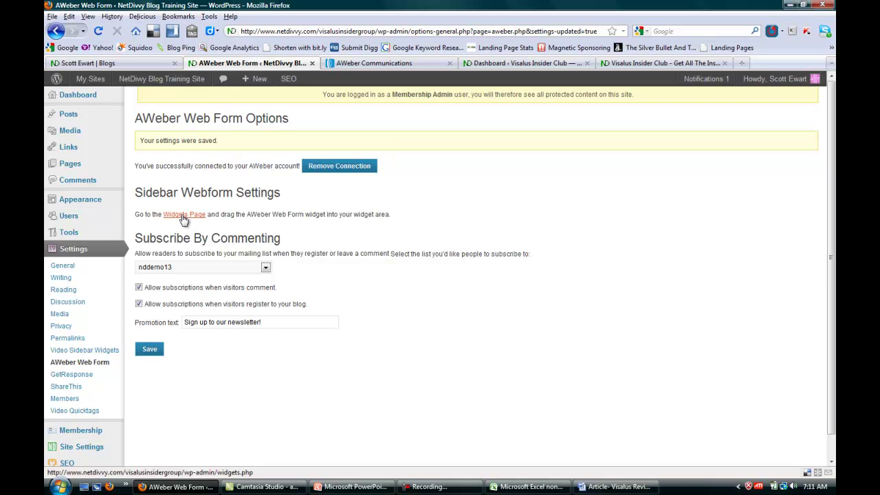
Step: Add the AWeber Web Form widget to the training site's Primary Sidebar
left_click(183, 215)
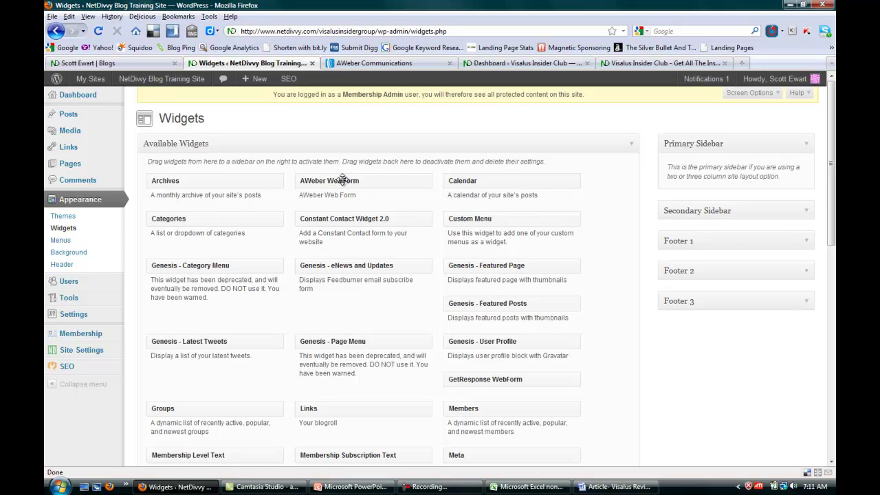
left_click_drag(357, 180, 737, 172)
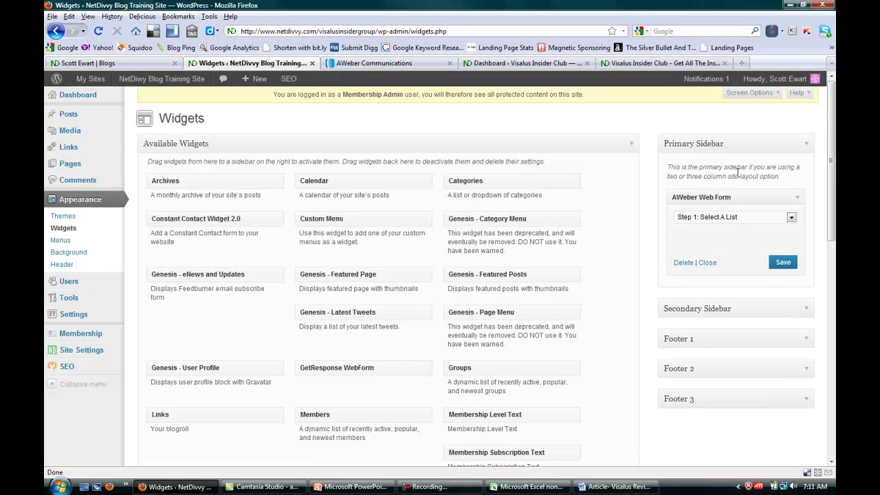
Step: Set the Primary Sidebar's AWeber Web Form widget to the nddemo13 list and save it
left_click(792, 218)
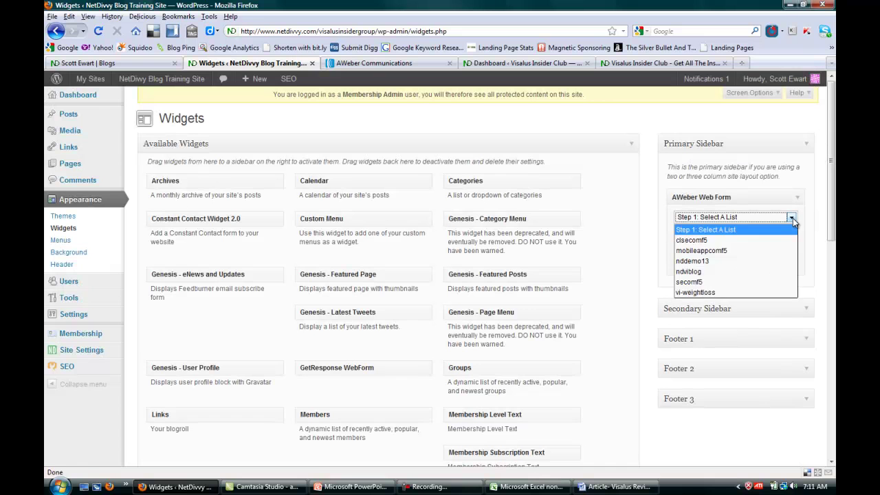
left_click(698, 264)
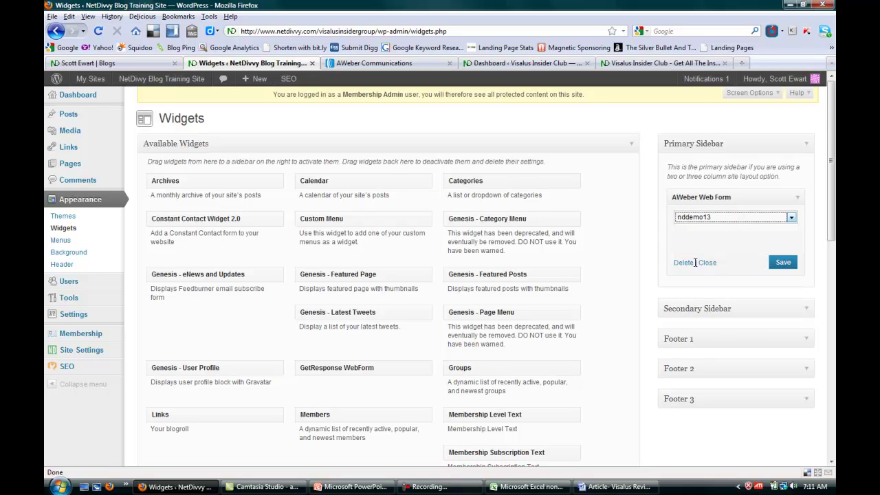
left_click(785, 265)
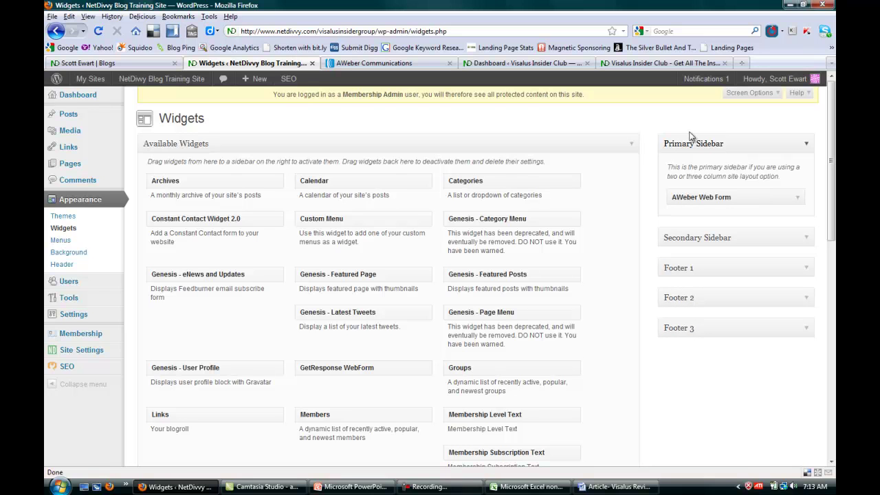
Step: Examine the opt-in form, posts and categories on the finished Visalus Insider Club blog, and switch to the blog setup presentation in PowerPoint
left_click(650, 63)
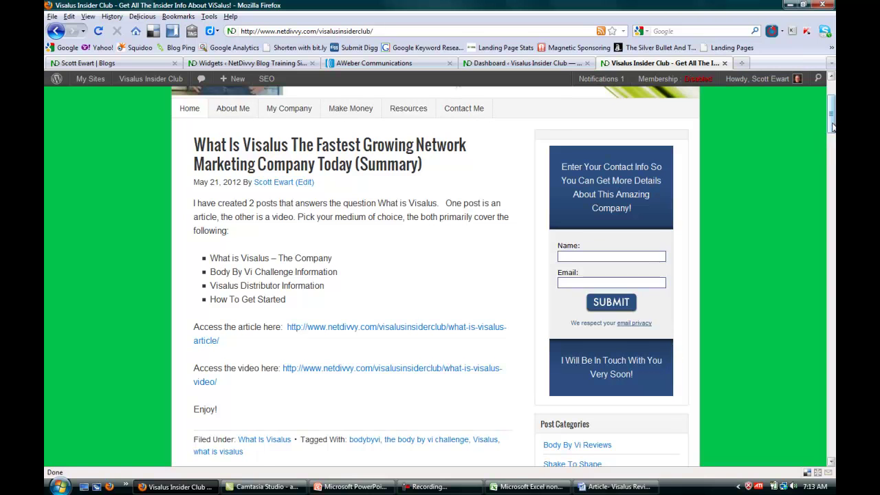
scroll(832, 118, "up", 2)
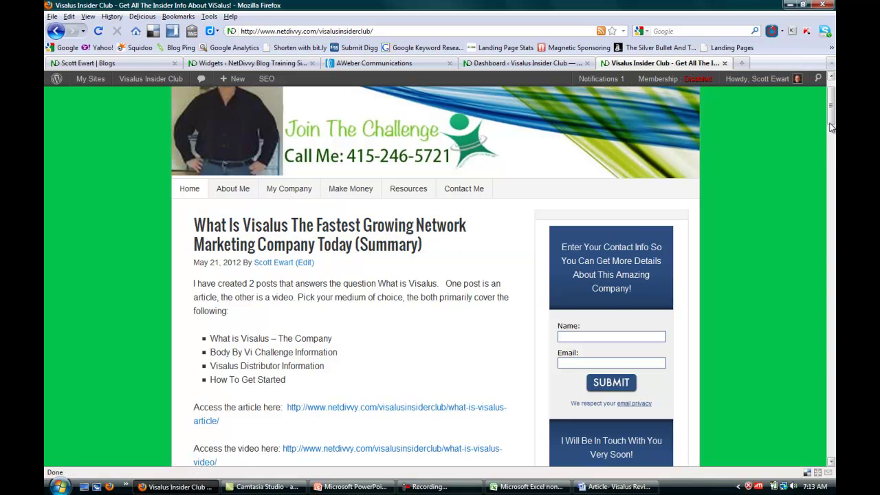
scroll(834, 112, "down", 10)
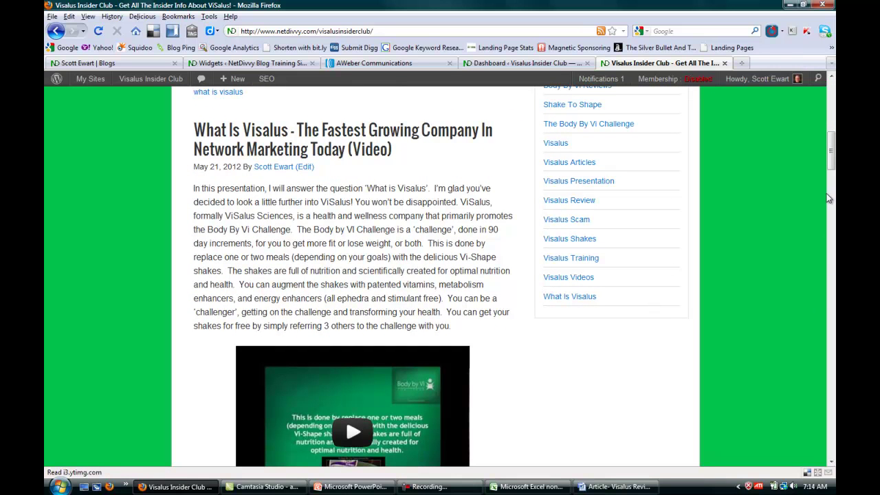
scroll(832, 168, "up", 10)
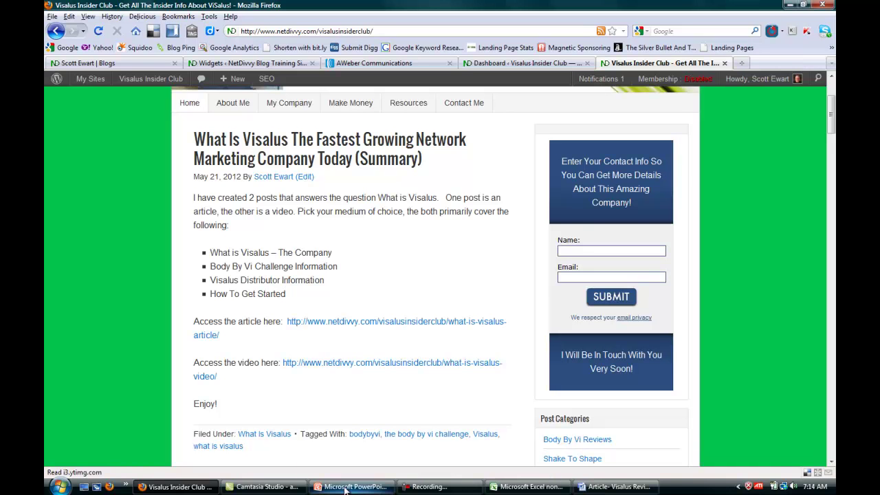
key("alt+Tab")
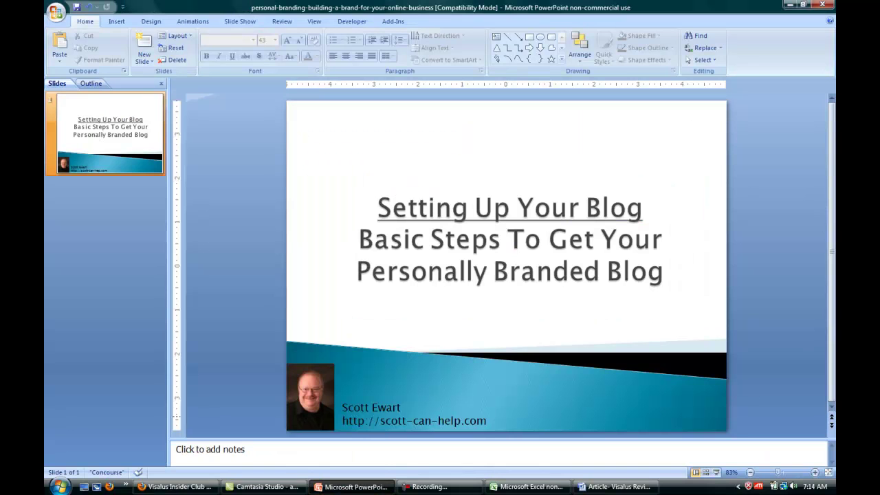